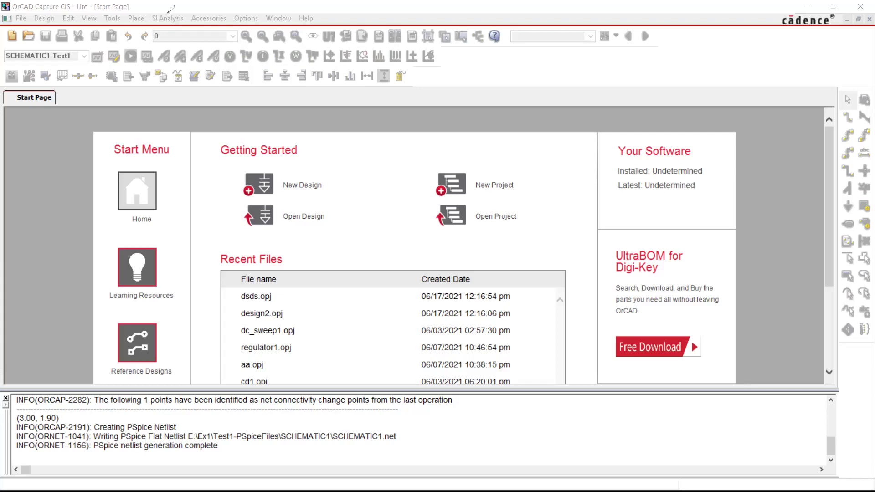
# Step: Create a blank PSpice Analog or Mixed A/D project named Resistor Network 1 in E:\Ex1
pyautogui.click(19, 18)
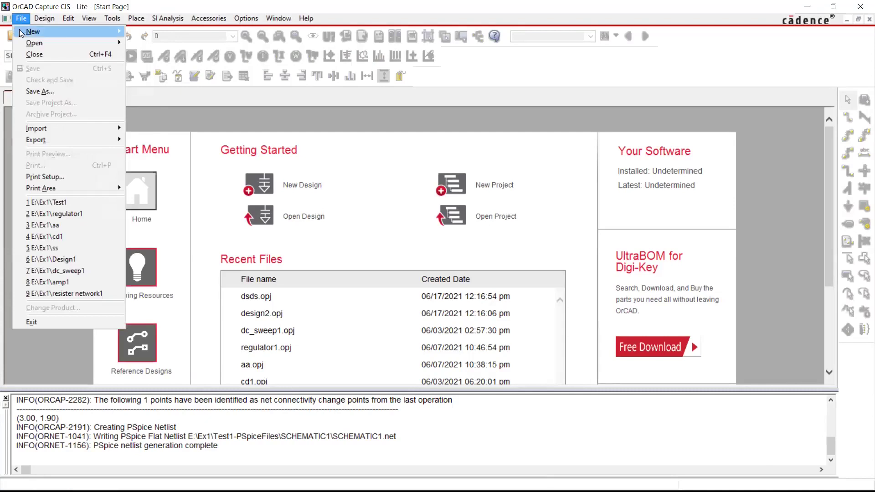
pyautogui.moveTo(75, 31)
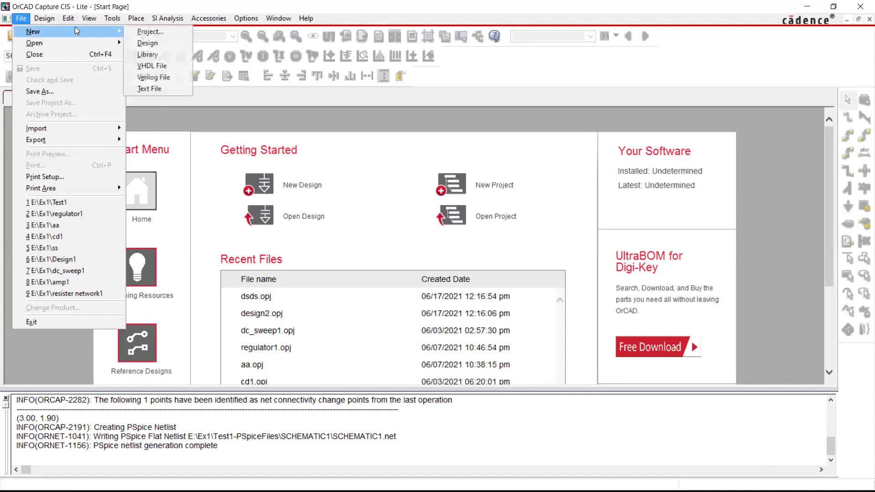
pyautogui.click(144, 31)
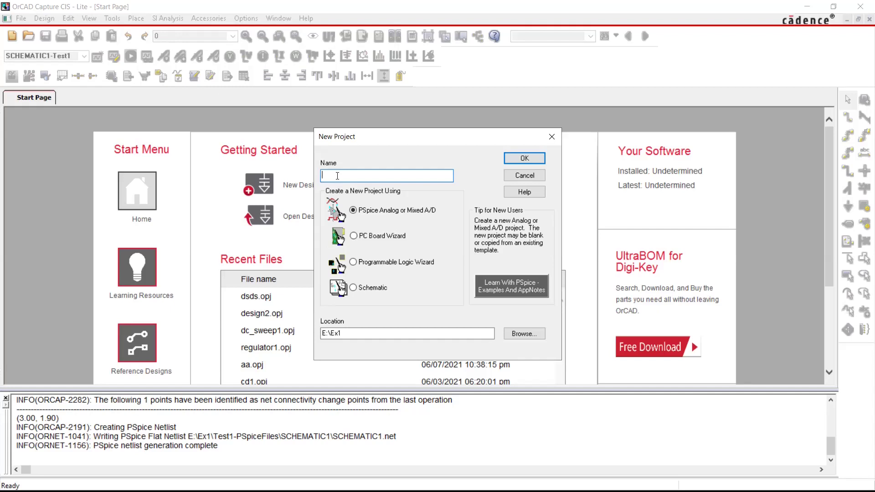
pyautogui.write('Resistor Network 1')
pyautogui.click(379, 334)
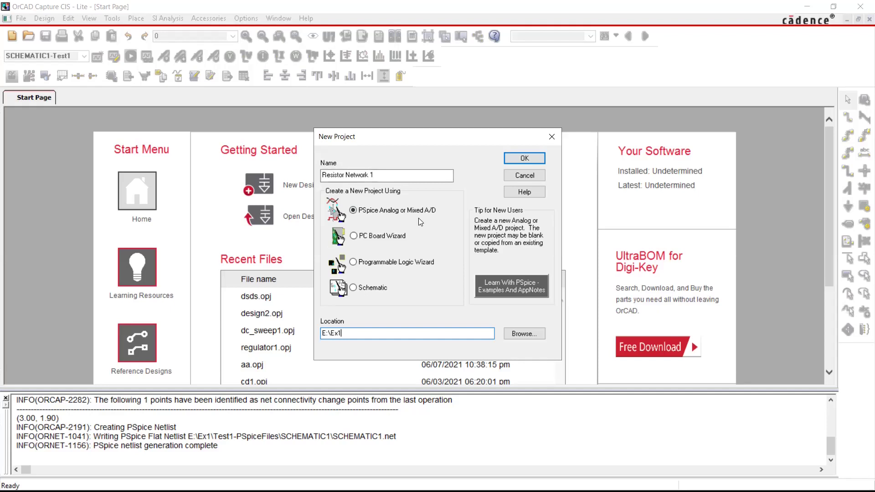
pyautogui.click(521, 158)
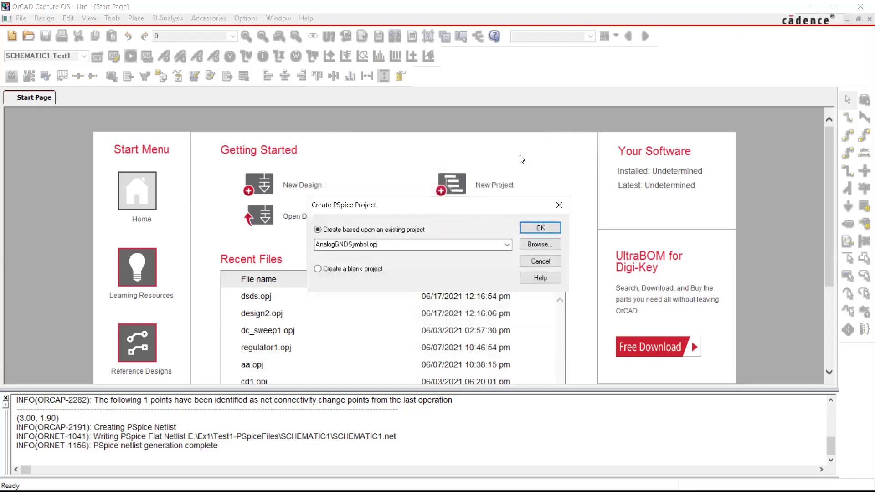
pyautogui.click(346, 270)
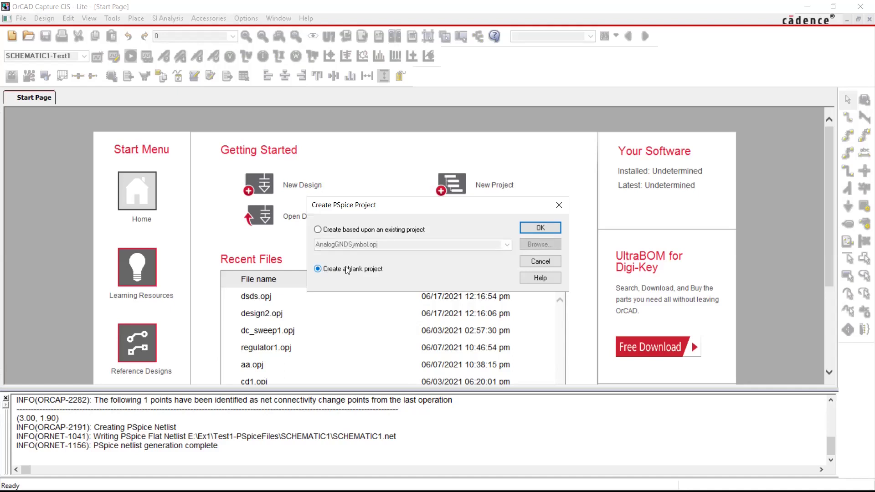
pyautogui.click(546, 229)
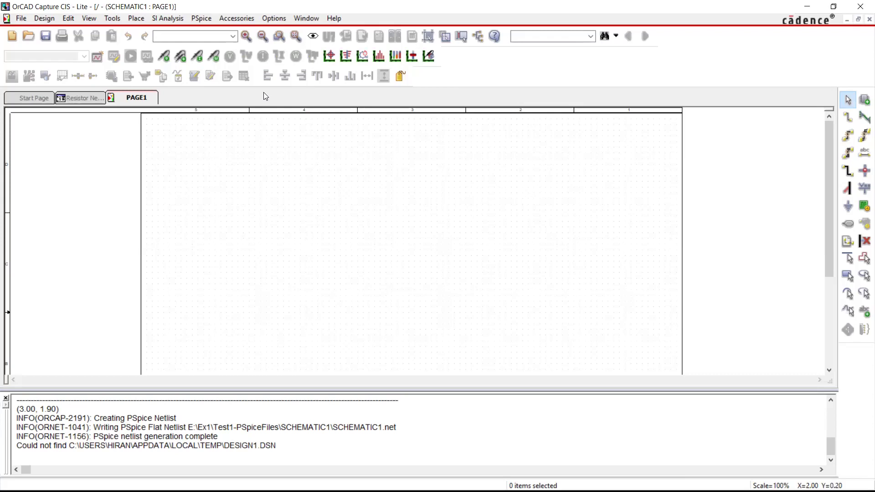
pyautogui.moveTo(837, 87)
pyautogui.mouseDown()
pyautogui.moveTo(867, 267)
pyautogui.moveTo(867, 351)
pyautogui.mouseUp()
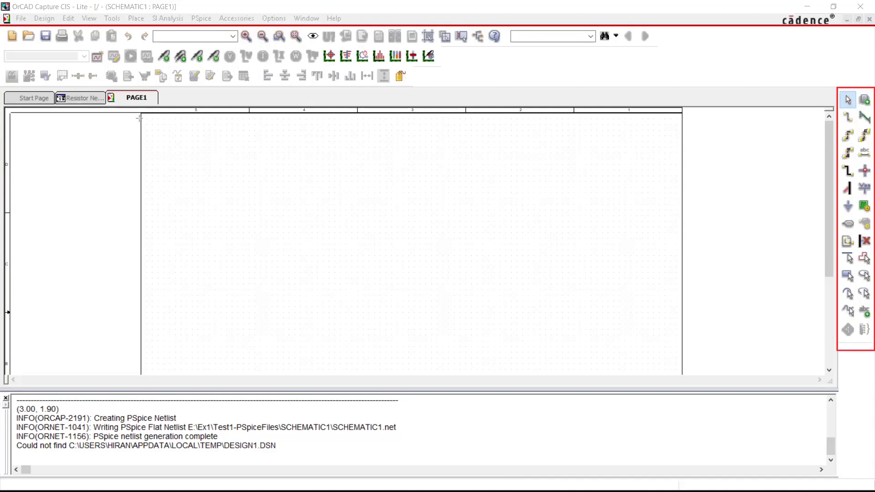
pyautogui.moveTo(141, 118)
pyautogui.mouseDown()
pyautogui.moveTo(766, 371)
pyautogui.moveTo(697, 393)
pyautogui.moveTo(680, 378)
pyautogui.mouseUp()
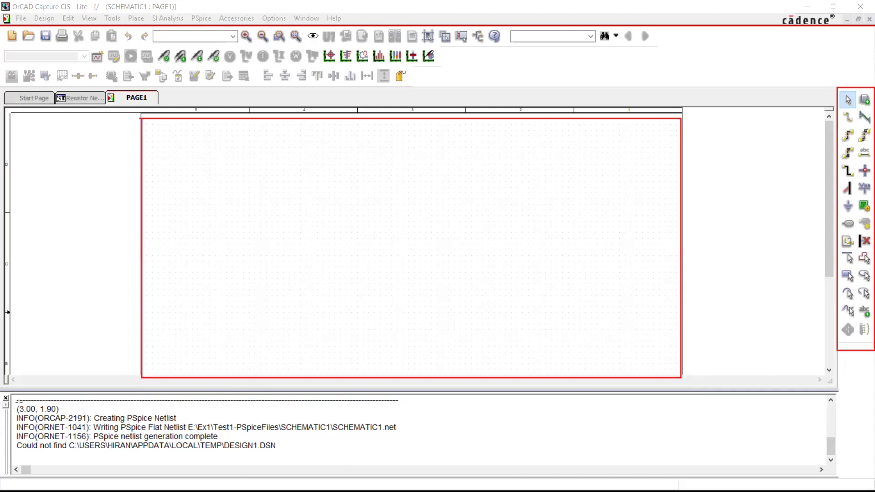
pyautogui.moveTo(17, 400)
pyautogui.mouseDown()
pyautogui.moveTo(156, 451)
pyautogui.moveTo(421, 466)
pyautogui.mouseUp()
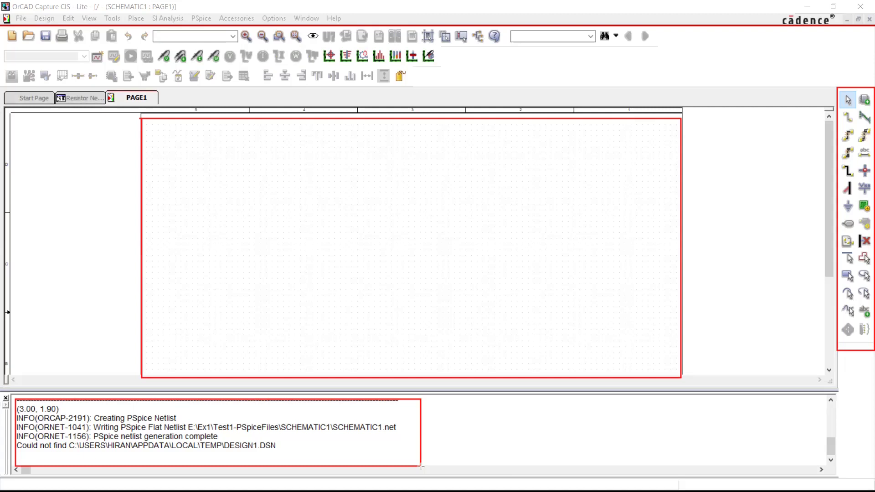
pyautogui.press('Escape')
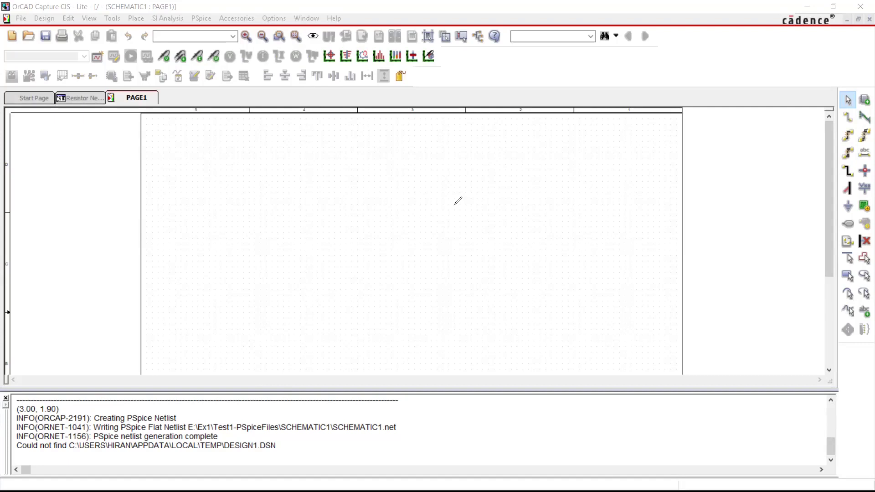
pyautogui.moveTo(454, 205)
pyautogui.mouseDown()
pyautogui.moveTo(492, 204)
pyautogui.moveTo(481, 211)
pyautogui.mouseUp()
pyautogui.moveTo(475, 170)
pyautogui.mouseDown()
pyautogui.moveTo(541, 163)
pyautogui.moveTo(544, 186)
pyautogui.moveTo(553, 188)
pyautogui.moveTo(543, 201)
pyautogui.moveTo(553, 239)
pyautogui.moveTo(547, 287)
pyautogui.moveTo(478, 292)
pyautogui.moveTo(477, 218)
pyautogui.mouseUp()
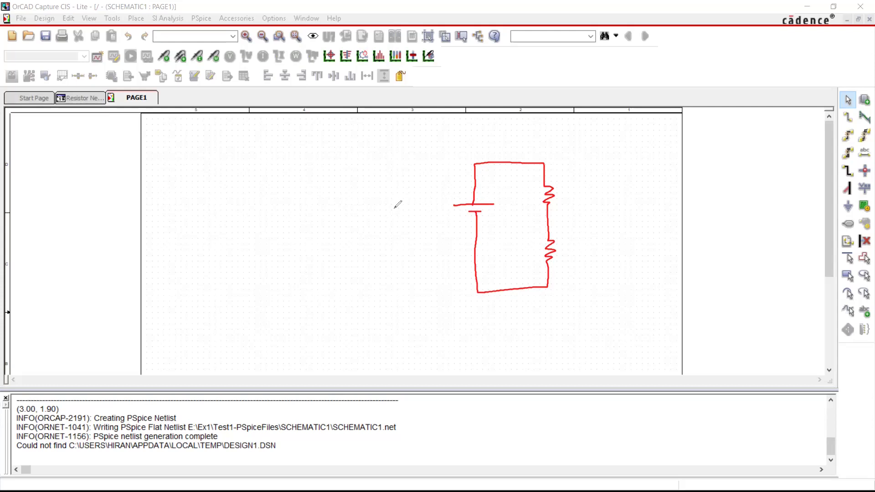
pyautogui.moveTo(420, 208)
pyautogui.mouseDown()
pyautogui.moveTo(419, 218)
pyautogui.moveTo(451, 209)
pyautogui.mouseUp()
pyautogui.moveTo(569, 186)
pyautogui.mouseDown()
pyautogui.moveTo(568, 194)
pyautogui.moveTo(578, 187)
pyautogui.mouseUp()
pyautogui.moveTo(567, 254); pyautogui.dragTo(608, 253)
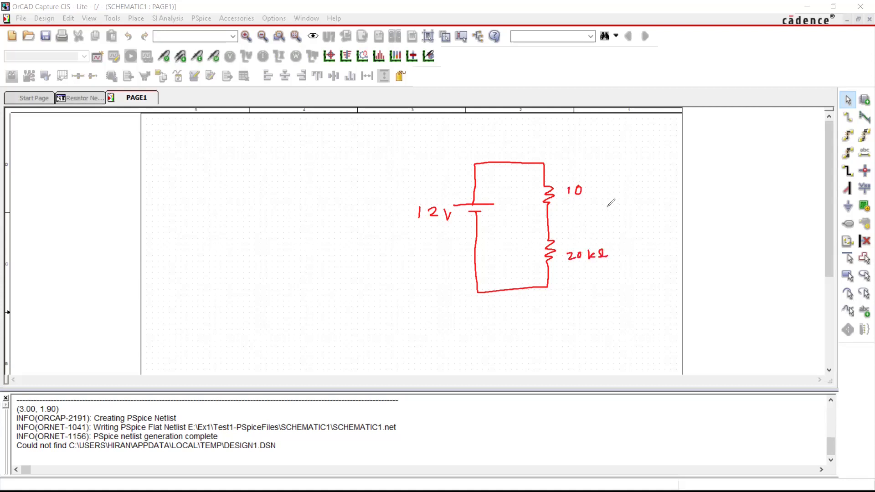
pyautogui.moveTo(590, 183); pyautogui.dragTo(612, 192)
pyautogui.moveTo(501, 305)
pyautogui.mouseDown()
pyautogui.moveTo(520, 308)
pyautogui.moveTo(508, 319)
pyautogui.mouseUp()
pyautogui.click(506, 323)
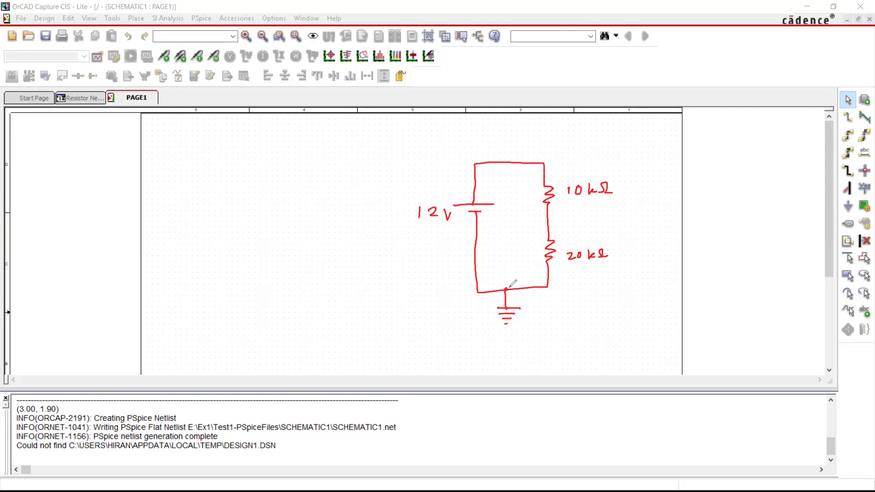
pyautogui.click(549, 229)
pyautogui.moveTo(775, 53)
pyautogui.mouseDown()
pyautogui.moveTo(785, 72)
pyautogui.moveTo(766, 70)
pyautogui.moveTo(760, 49)
pyautogui.moveTo(872, 70)
pyautogui.moveTo(864, 88)
pyautogui.mouseUp()
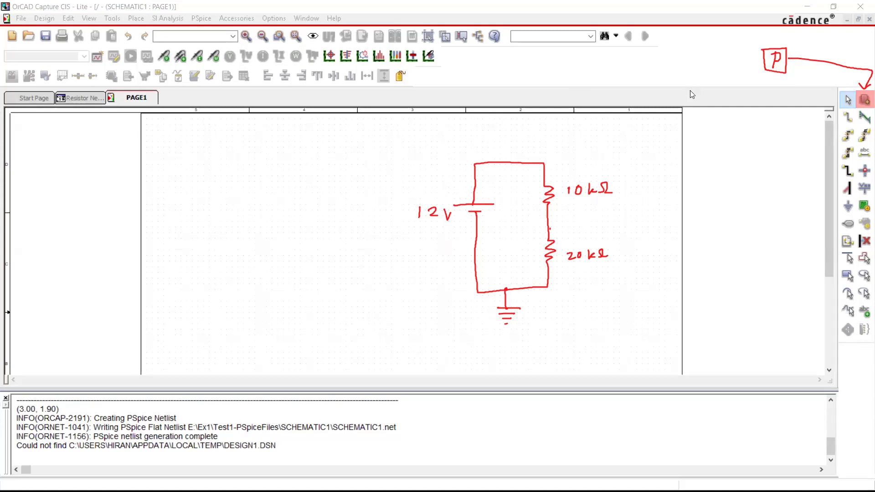
# Step: Open part placement and remove all the selected libraries from the configured library list
pyautogui.click(865, 99)
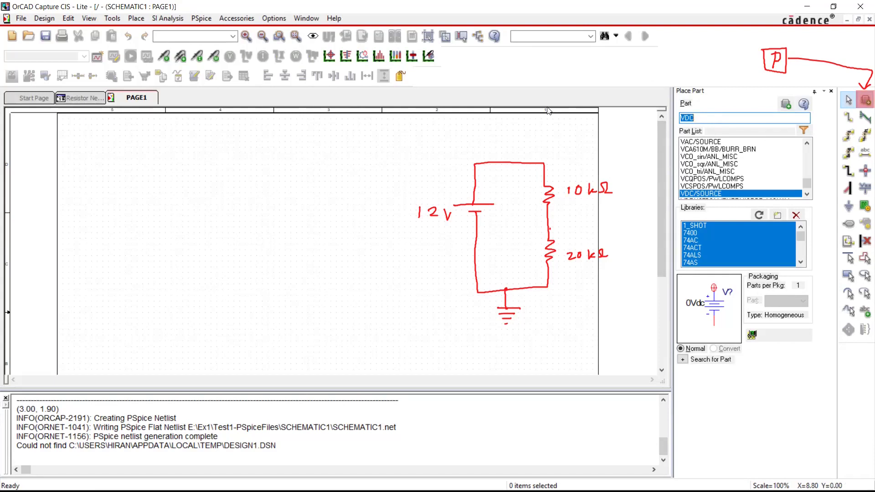
pyautogui.moveTo(683, 225)
pyautogui.mouseDown()
pyautogui.moveTo(697, 226)
pyautogui.moveTo(683, 224)
pyautogui.moveTo(690, 263)
pyautogui.moveTo(711, 257)
pyautogui.moveTo(704, 240)
pyautogui.mouseUp()
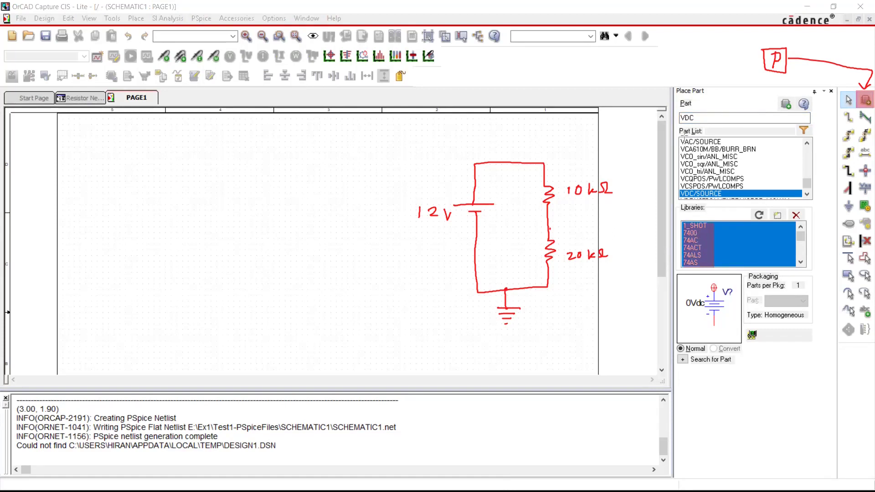
pyautogui.moveTo(683, 137)
pyautogui.mouseDown()
pyautogui.moveTo(714, 193)
pyautogui.moveTo(725, 139)
pyautogui.moveTo(747, 196)
pyautogui.moveTo(756, 155)
pyautogui.mouseUp()
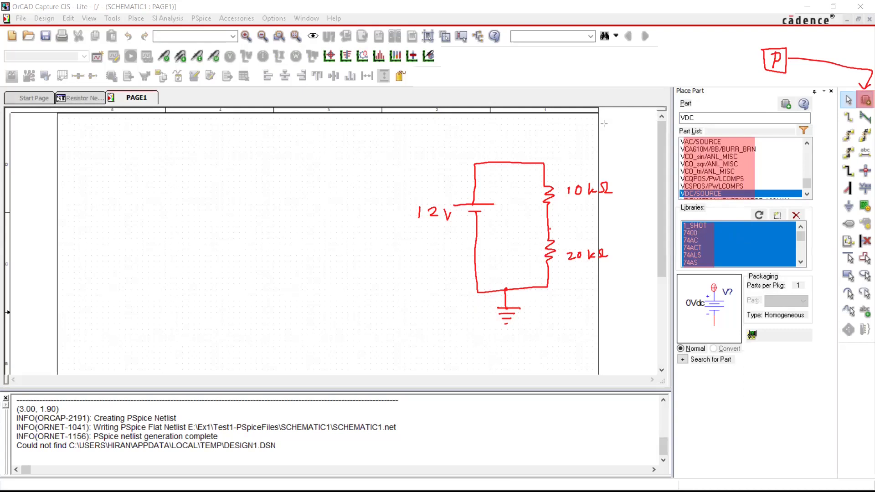
pyautogui.click(713, 164)
pyautogui.click(697, 244)
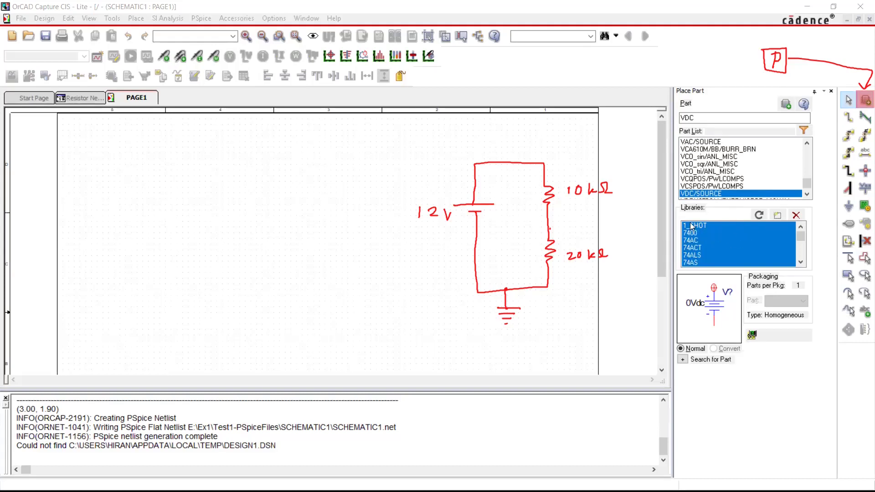
pyautogui.click(796, 216)
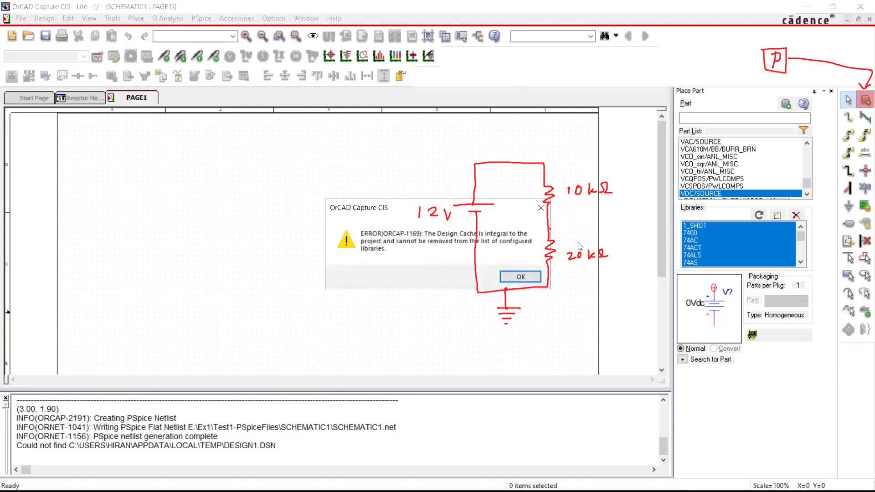
pyautogui.click(525, 277)
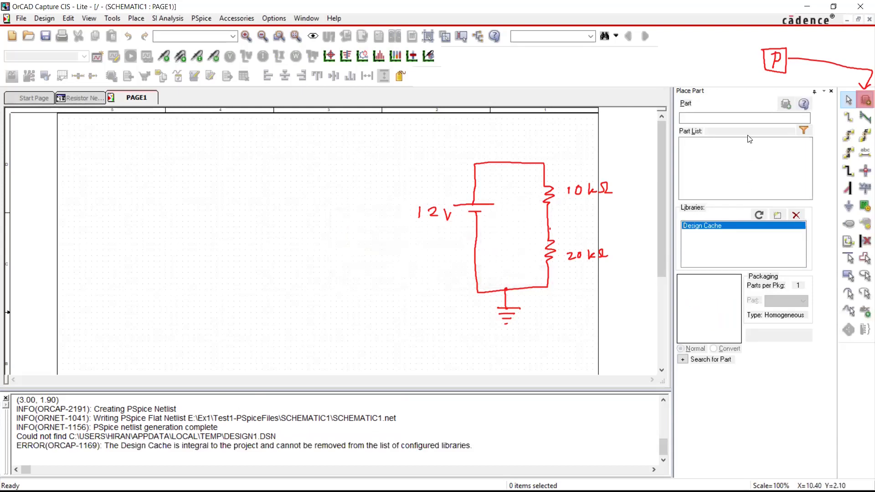
# Step: Start adding part libraries and browse to the pspice folder under Cadence\SPB_17.2\tools\capture\library
pyautogui.click(781, 216)
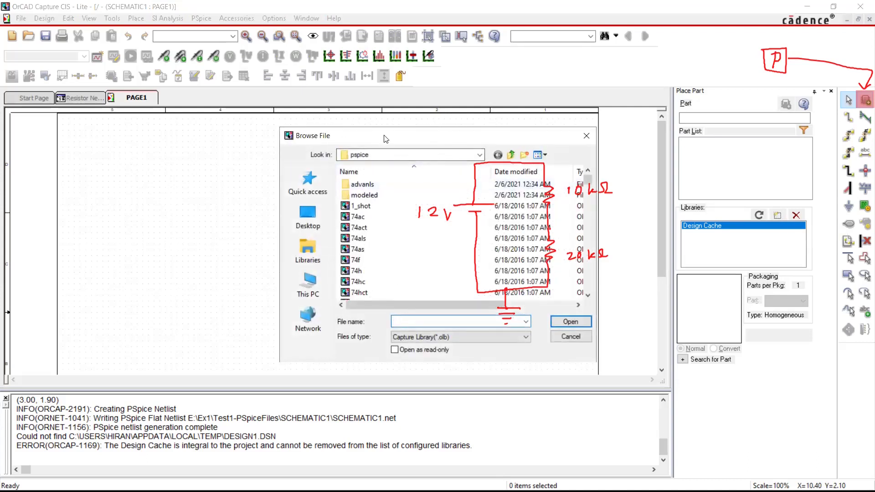
pyautogui.moveTo(384, 139); pyautogui.dragTo(195, 129)
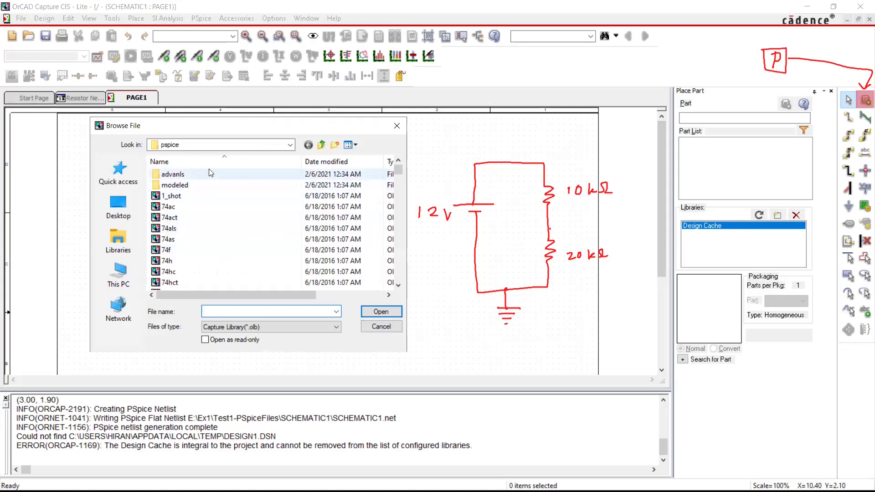
pyautogui.click(258, 145)
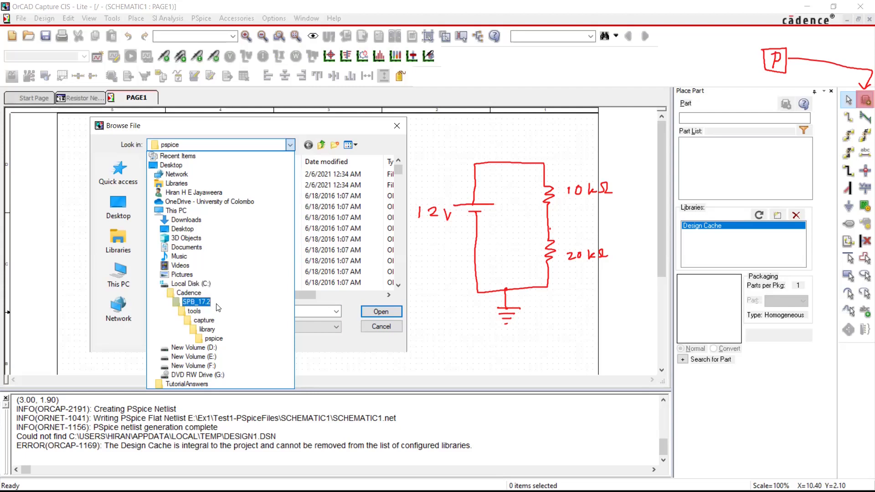
pyautogui.click(214, 339)
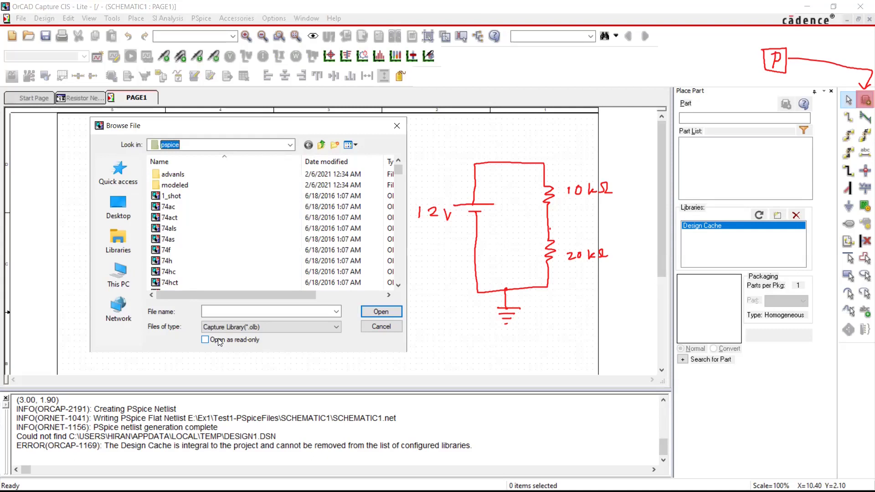
pyautogui.click(166, 239)
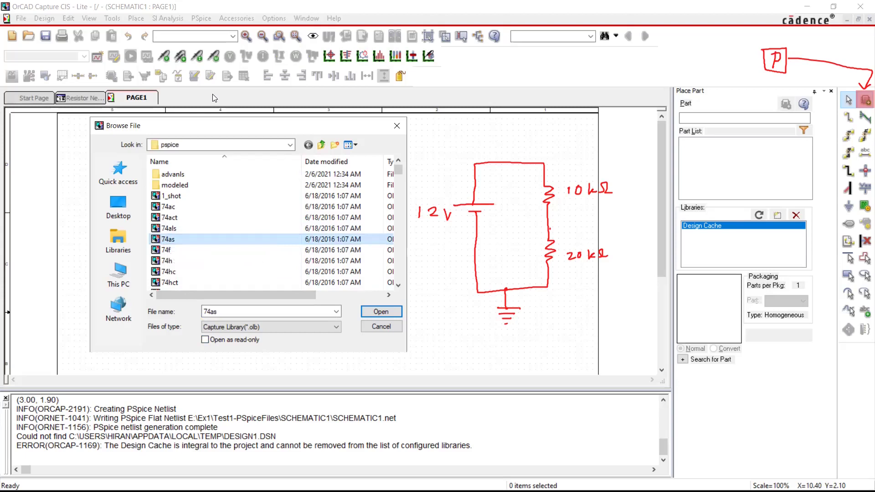
pyautogui.moveTo(437, 124); pyautogui.dragTo(432, 137)
pyautogui.moveTo(448, 121); pyautogui.dragTo(450, 135)
pyautogui.moveTo(445, 129); pyautogui.dragTo(454, 127)
pyautogui.moveTo(456, 129); pyautogui.dragTo(458, 135)
pyautogui.moveTo(469, 118); pyautogui.dragTo(470, 135)
pyautogui.moveTo(489, 137)
pyautogui.mouseDown()
pyautogui.moveTo(425, 110)
pyautogui.moveTo(423, 144)
pyautogui.moveTo(416, 115)
pyautogui.mouseUp()
pyautogui.moveTo(517, 120)
pyautogui.mouseDown()
pyautogui.moveTo(538, 132)
pyautogui.moveTo(542, 116)
pyautogui.moveTo(524, 125)
pyautogui.mouseUp()
pyautogui.moveTo(557, 111)
pyautogui.mouseDown()
pyautogui.moveTo(532, 112)
pyautogui.moveTo(534, 135)
pyautogui.moveTo(557, 114)
pyautogui.mouseUp()
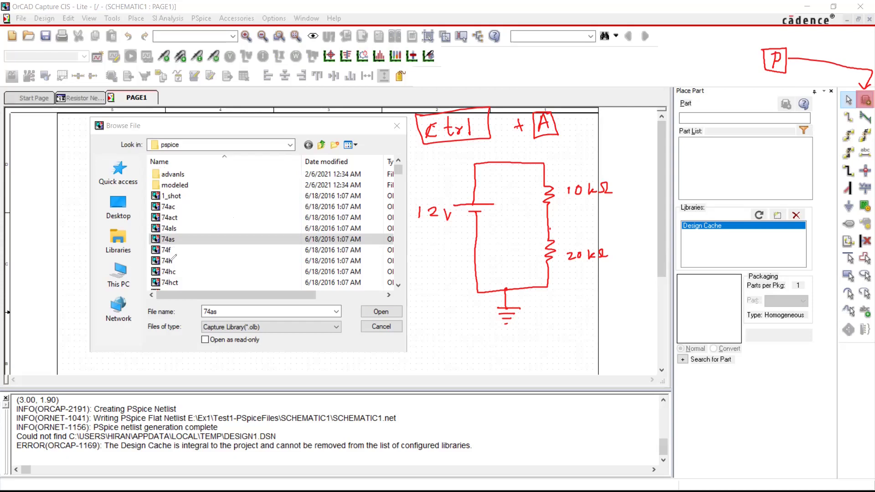
# Step: Add all the Capture libraries in the pspice folder to the library list
pyautogui.click(227, 195)
pyautogui.hotkey('ctrl', 'a')
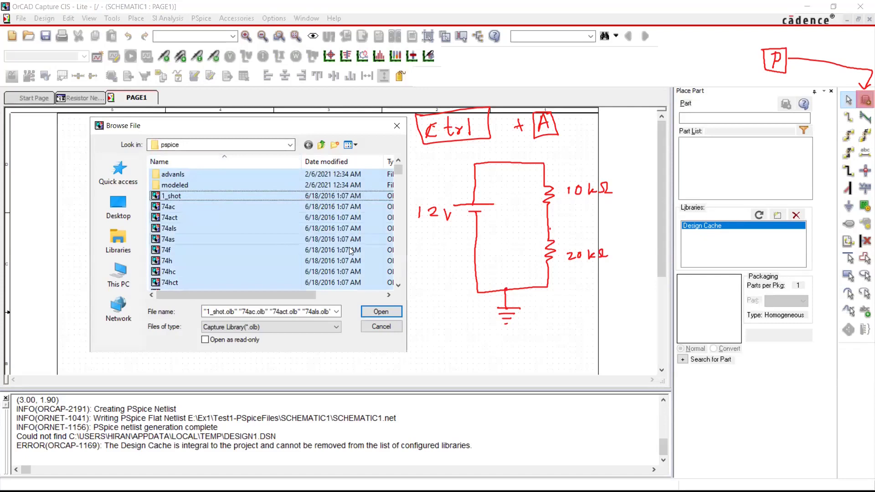
pyautogui.click(384, 311)
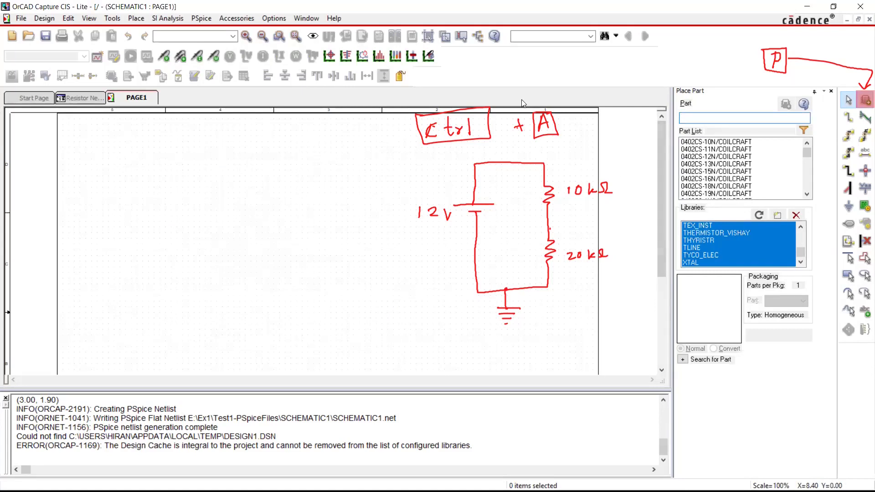
pyautogui.moveTo(634, 243); pyautogui.dragTo(669, 243)
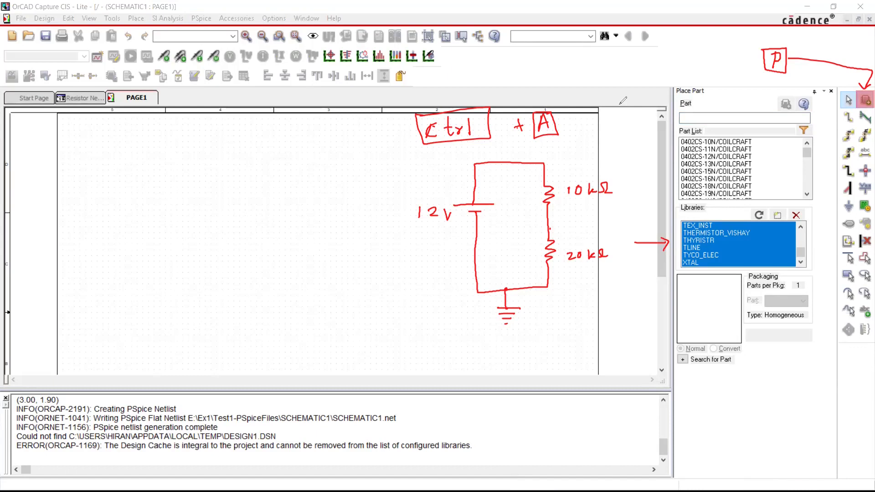
pyautogui.click(417, 122)
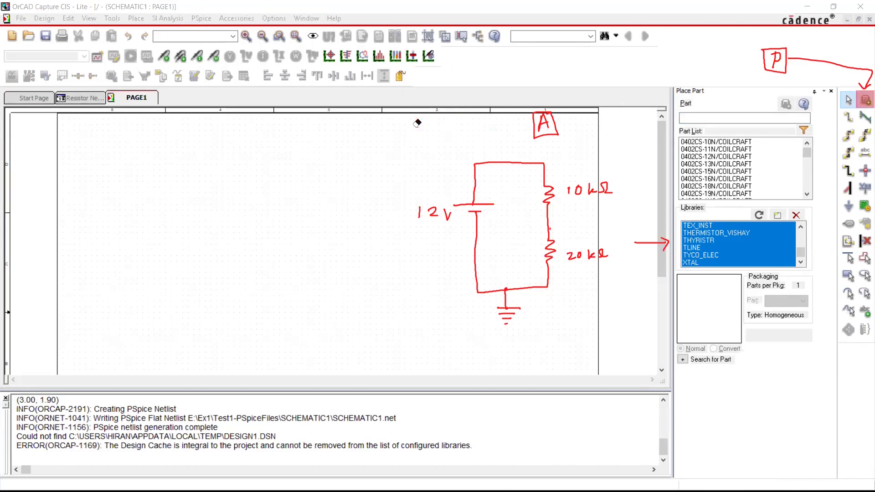
pyautogui.click(554, 121)
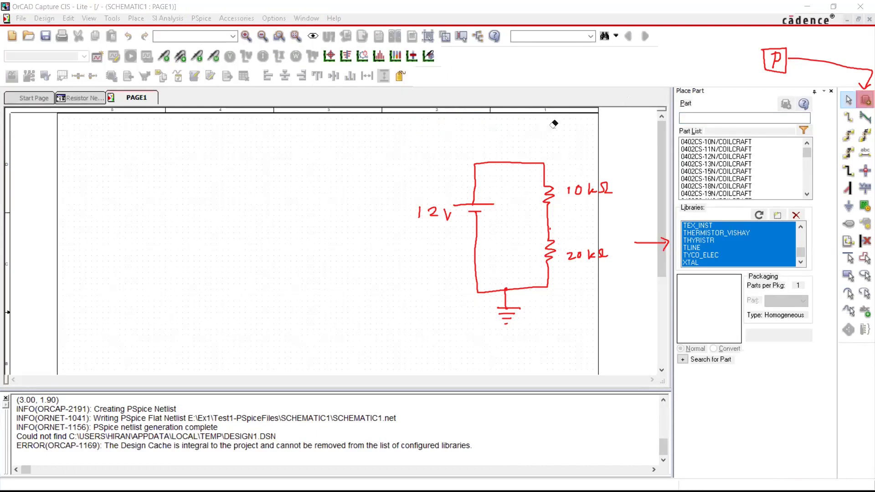
pyautogui.click(762, 56)
pyautogui.click(829, 62)
pyautogui.click(863, 101)
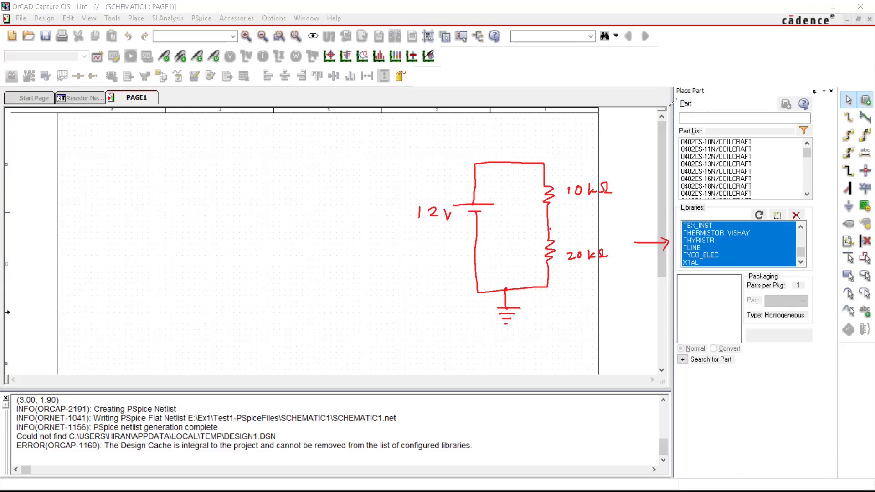
# Step: Search the part list for R and pick the R/ANALOG resistor for placement
pyautogui.click(684, 118)
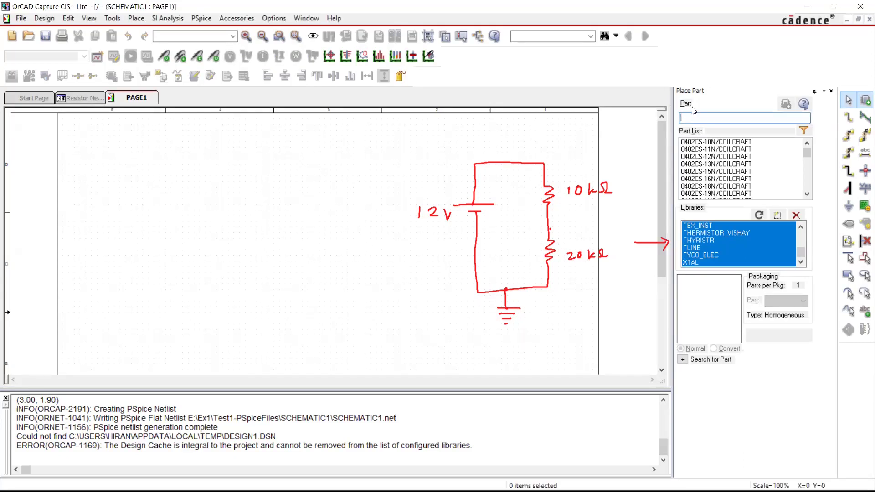
pyautogui.write('r')
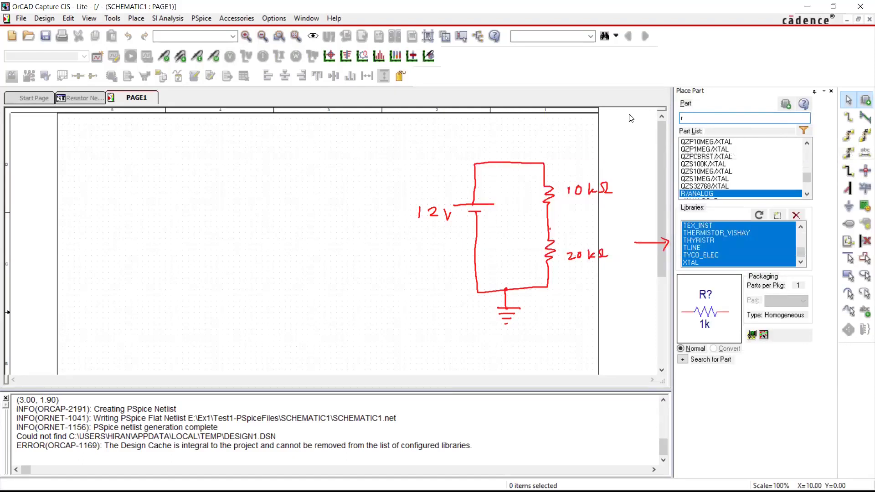
pyautogui.press('Return')
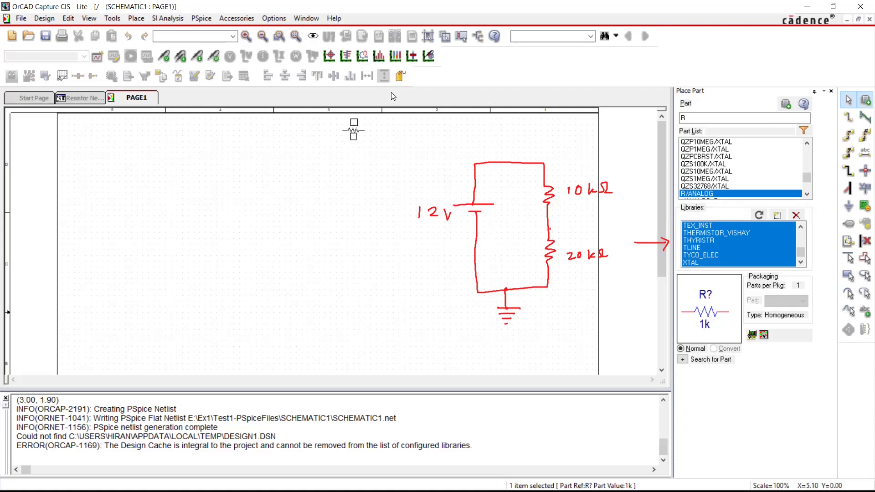
pyautogui.moveTo(318, 196)
pyautogui.mouseDown()
pyautogui.moveTo(308, 177)
pyautogui.moveTo(307, 202)
pyautogui.moveTo(336, 200)
pyautogui.moveTo(335, 175)
pyautogui.mouseUp()
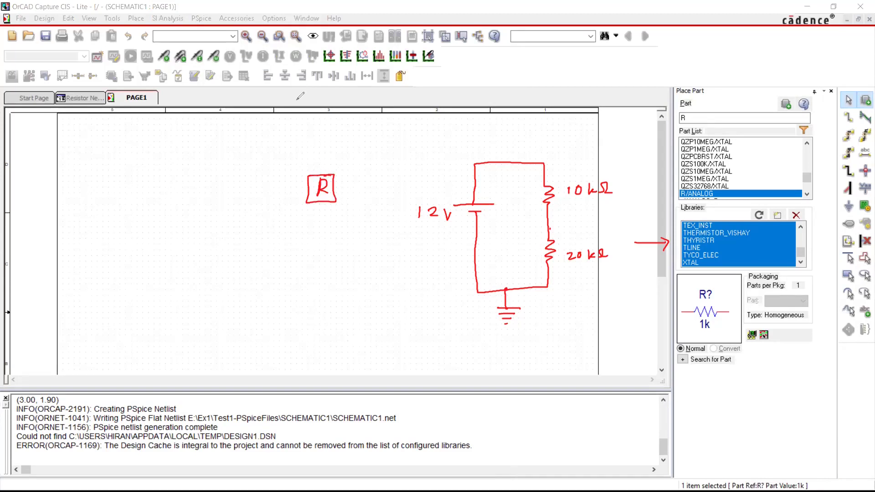
pyautogui.click(209, 196)
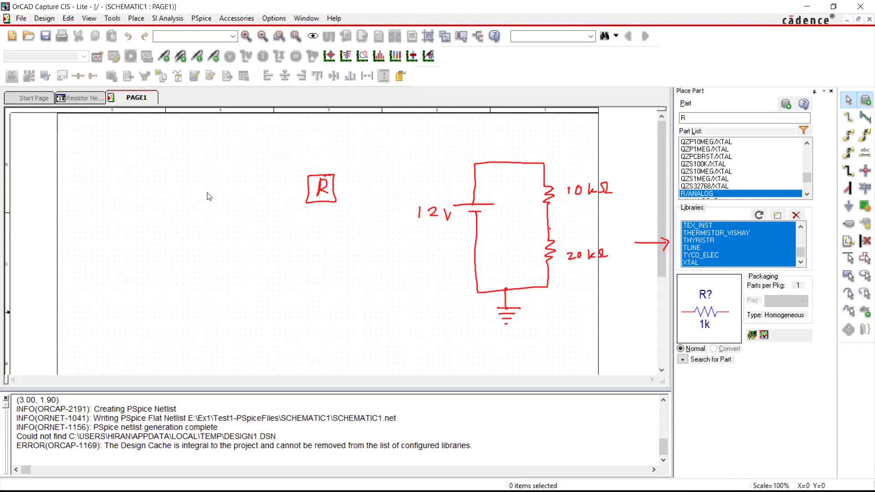
# Step: Place two R/ANALOG resistors in vertical orientation on the schematic page, one directly below the other
pyautogui.doubleClick(692, 195)
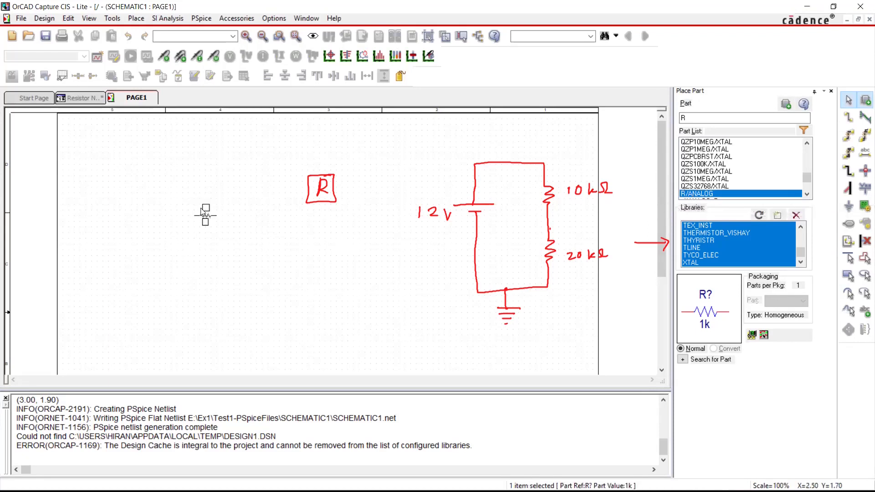
pyautogui.press('r')
pyautogui.press('r')
pyautogui.press('r')
pyautogui.click(199, 188)
pyautogui.press('Escape')
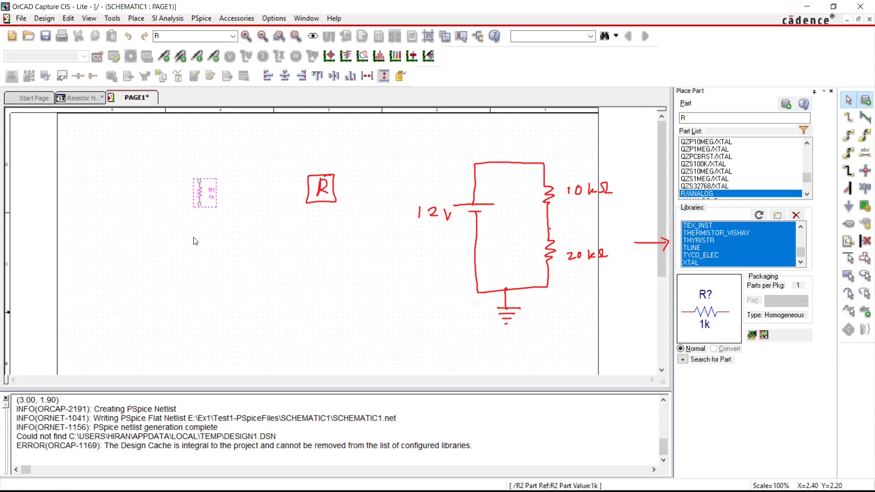
pyautogui.click(197, 240)
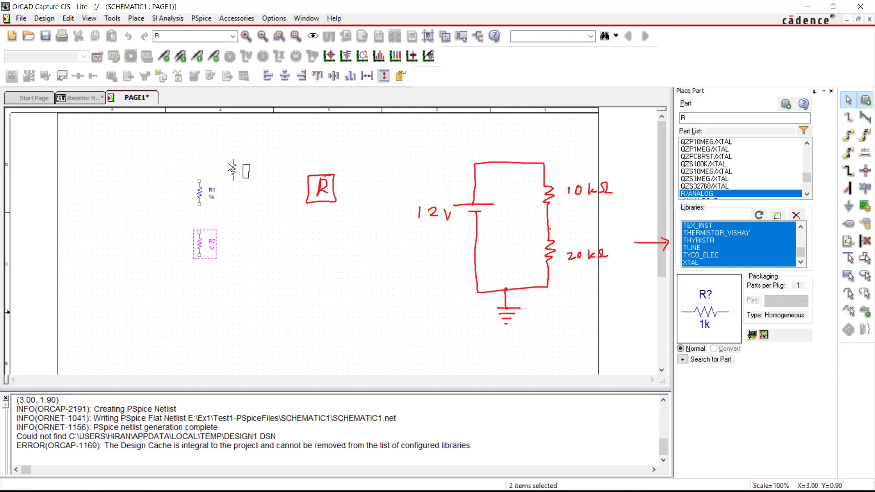
pyautogui.press('Escape')
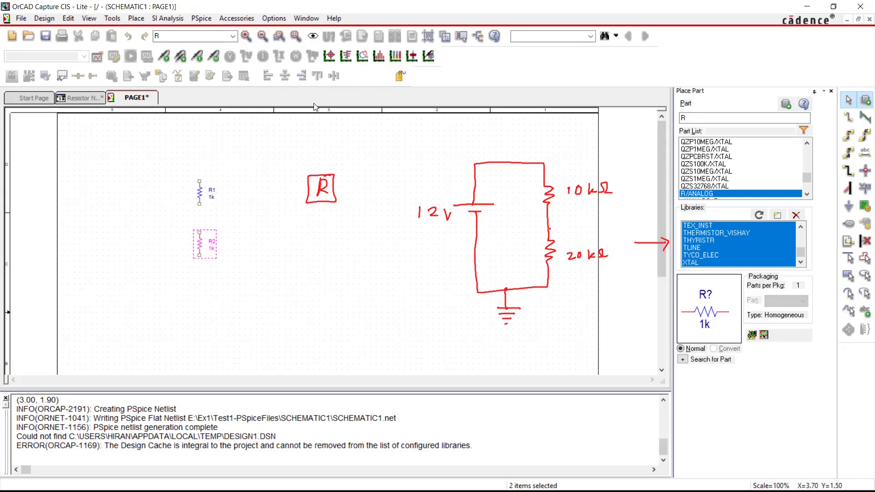
pyautogui.moveTo(337, 135)
pyautogui.mouseDown()
pyautogui.moveTo(325, 136)
pyautogui.moveTo(358, 142)
pyautogui.moveTo(367, 126)
pyautogui.moveTo(363, 160)
pyautogui.mouseUp()
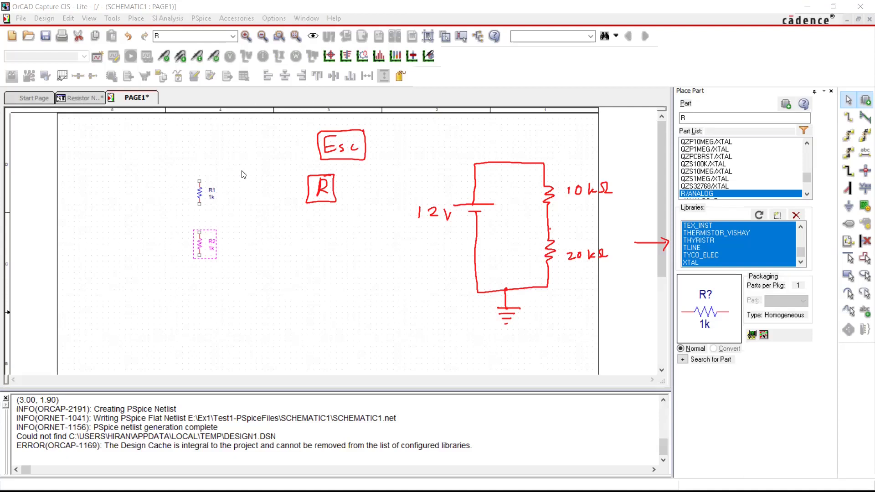
# Step: Rotate resistor R1 through a full turn, dismiss the Place Power dialog and clear the selection
pyautogui.click(227, 224)
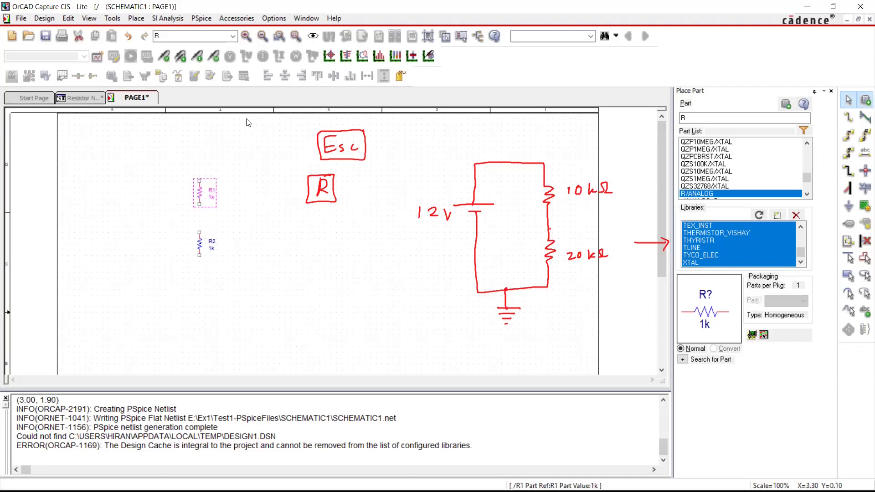
pyautogui.press('r')
pyautogui.press('r')
pyautogui.press('r')
pyautogui.press('r')
pyautogui.press('f')
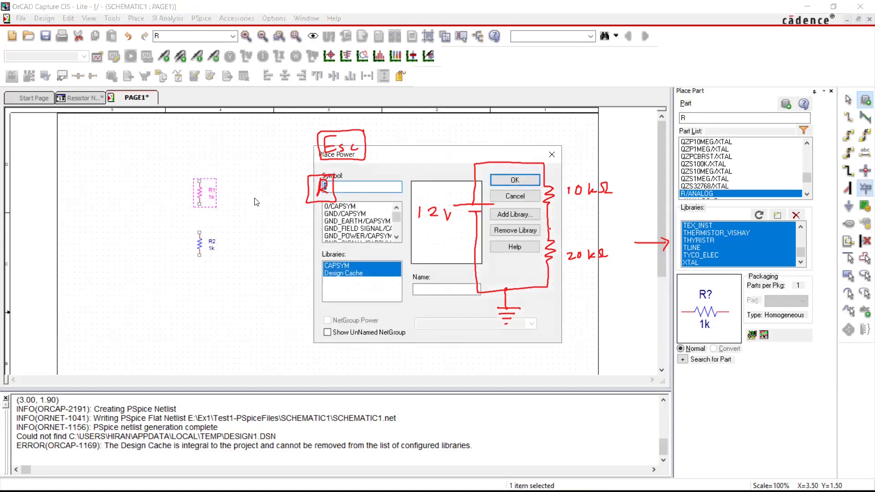
pyautogui.click(551, 153)
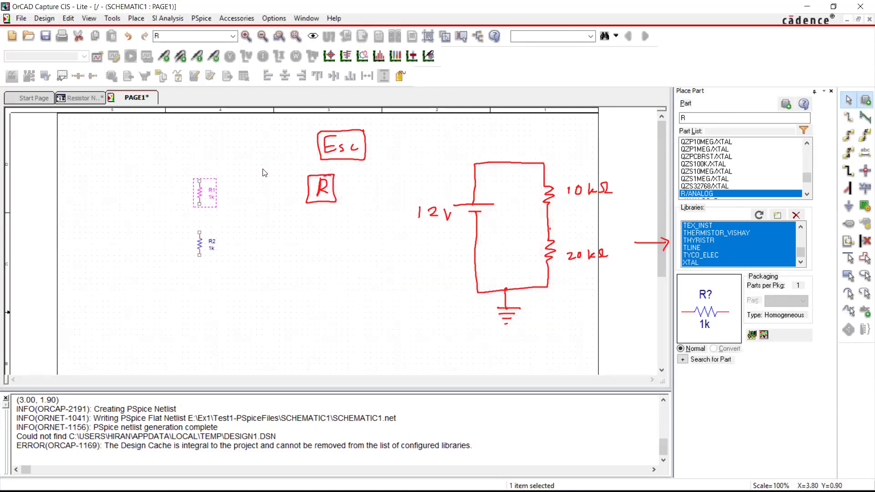
pyautogui.press('Escape')
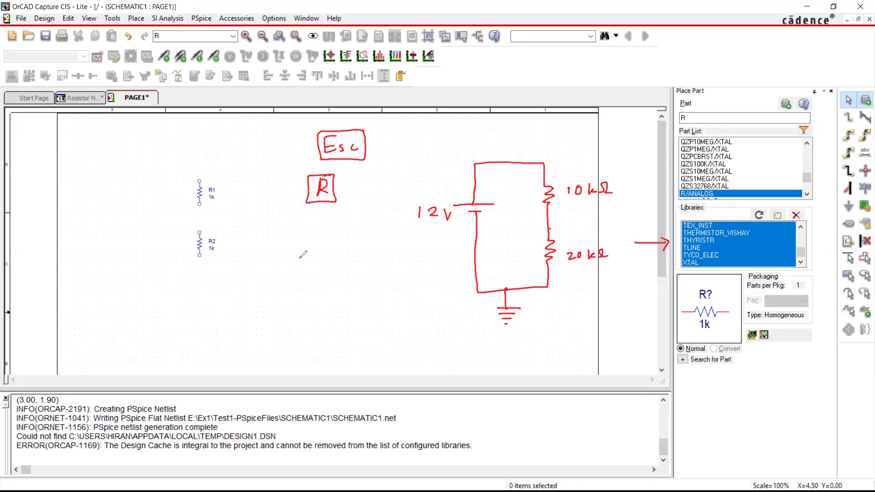
pyautogui.moveTo(303, 249)
pyautogui.mouseDown()
pyautogui.moveTo(310, 265)
pyautogui.moveTo(304, 250)
pyautogui.moveTo(313, 249)
pyautogui.moveTo(291, 275)
pyautogui.moveTo(318, 253)
pyautogui.moveTo(316, 244)
pyautogui.moveTo(354, 249)
pyautogui.moveTo(342, 246)
pyautogui.moveTo(373, 241)
pyautogui.mouseUp()
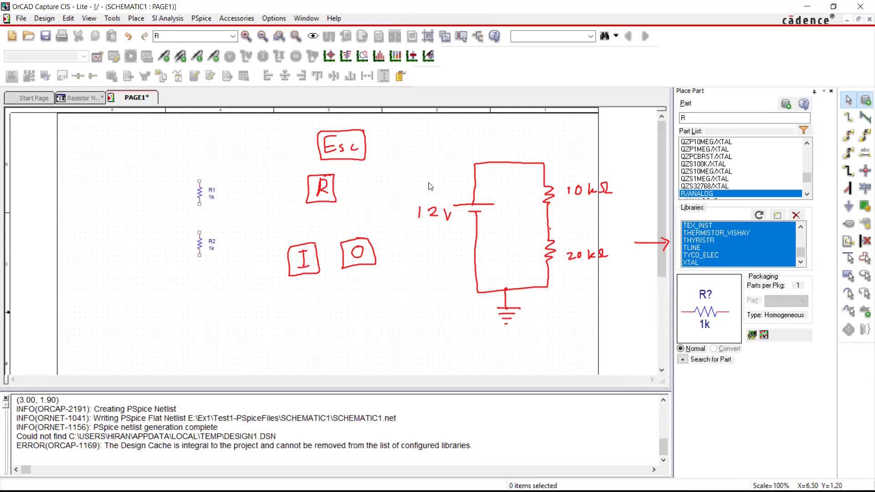
pyautogui.press('i')
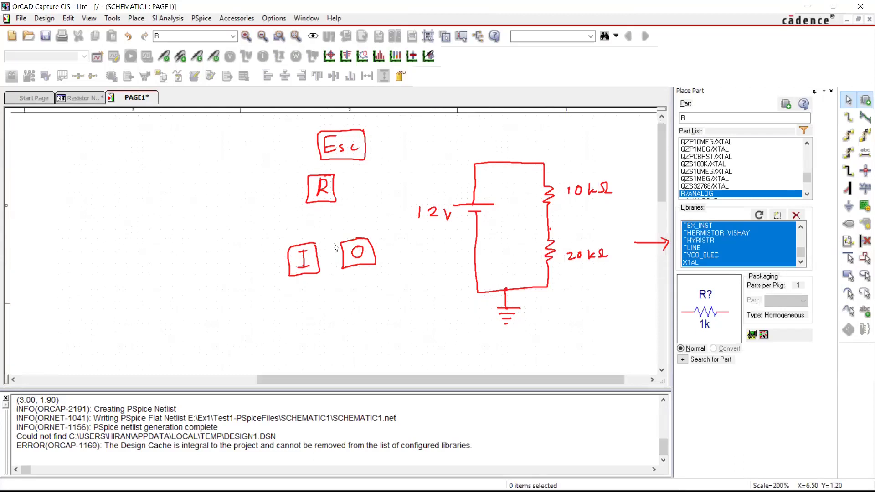
pyautogui.moveTo(282, 377); pyautogui.dragTo(117, 382)
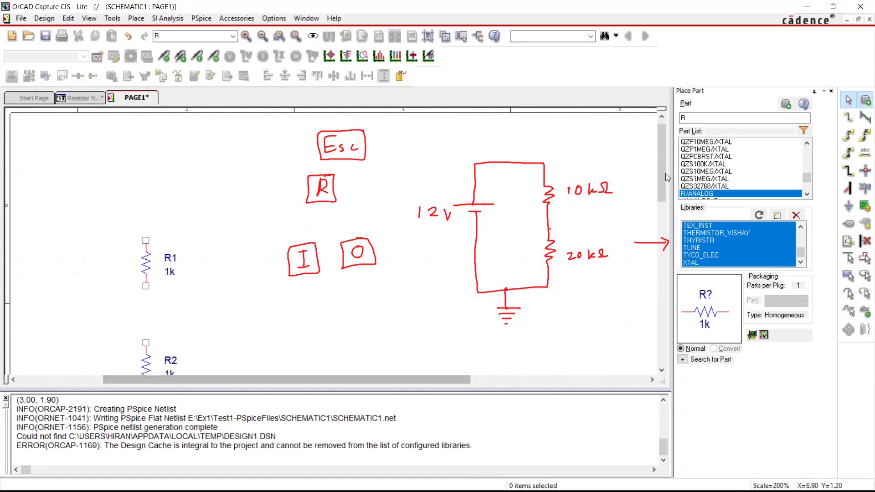
pyautogui.moveTo(665, 174); pyautogui.dragTo(665, 195)
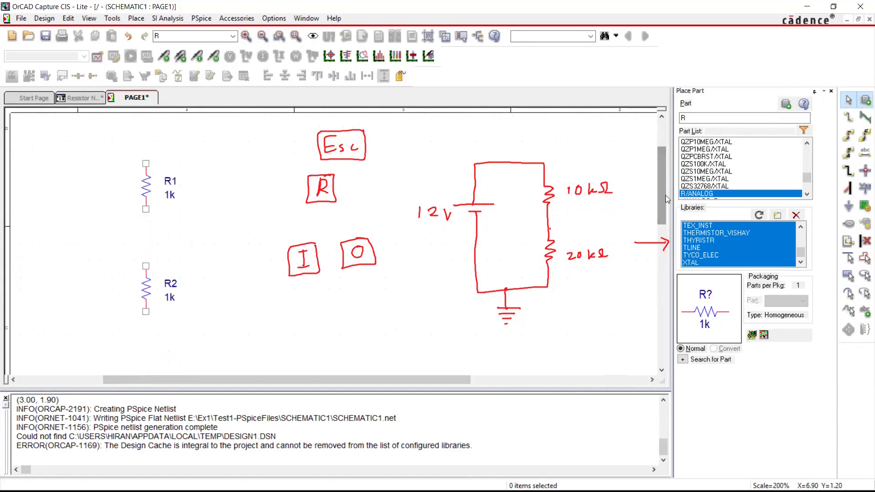
pyautogui.press('o')
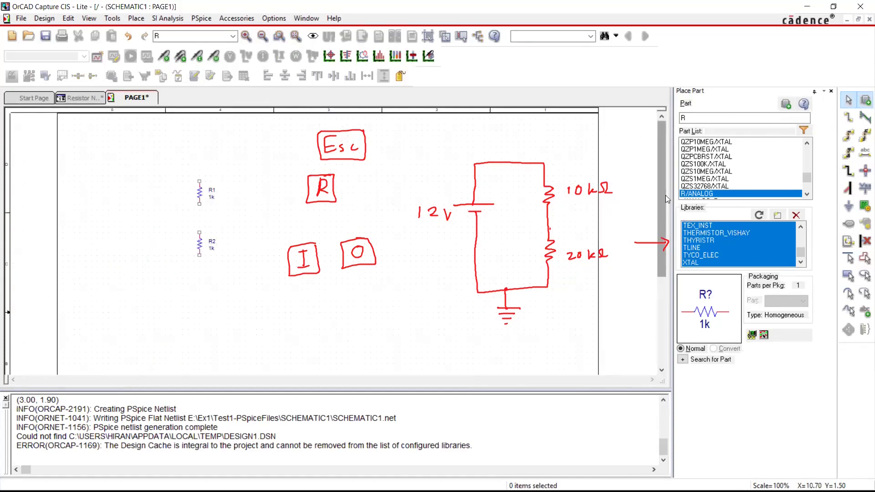
pyautogui.press('i')
pyautogui.press('o')
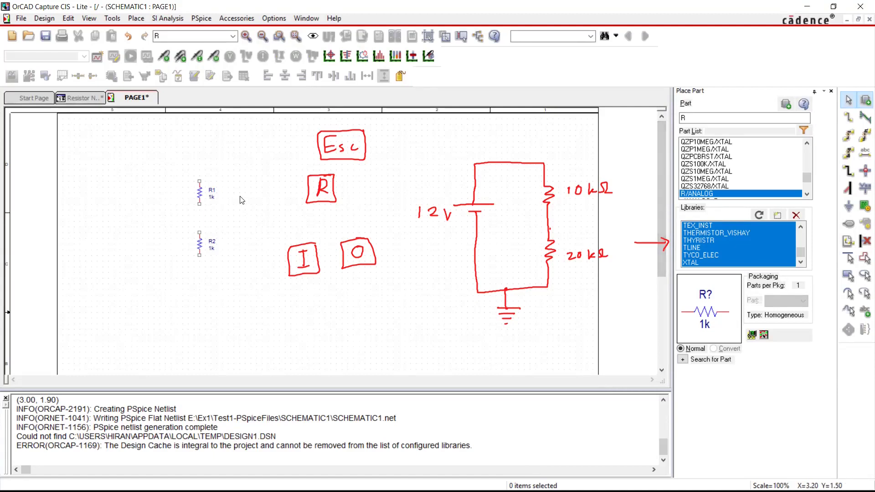
# Step: Set the value of resistor R1 to 10k
pyautogui.press('i')
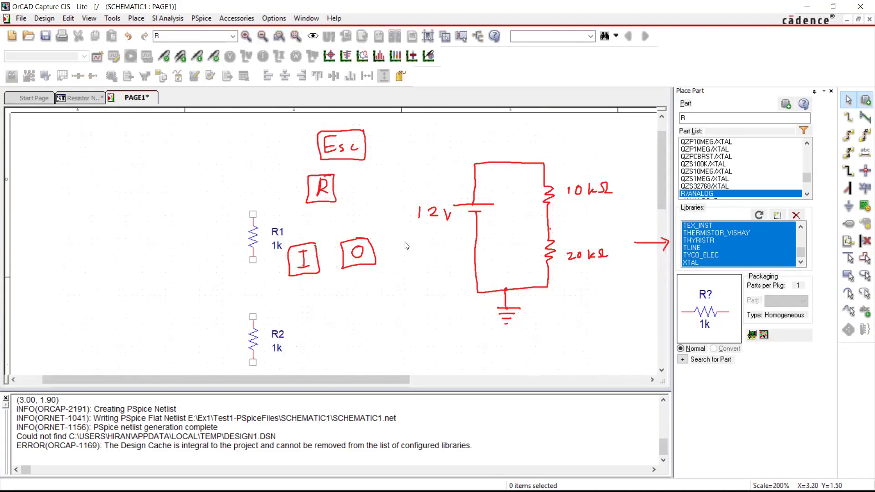
pyautogui.rightClick(382, 377)
pyautogui.moveTo(367, 379); pyautogui.dragTo(351, 381)
pyautogui.rightClick(399, 378)
pyautogui.click(380, 378)
pyautogui.rightClick(432, 381)
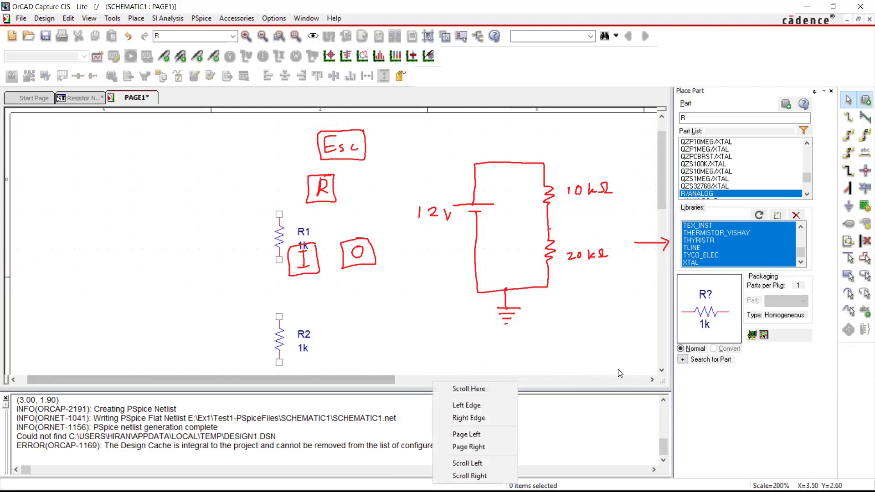
pyautogui.click(653, 380)
pyautogui.click(653, 380)
pyautogui.click(653, 380)
pyautogui.click(652, 380)
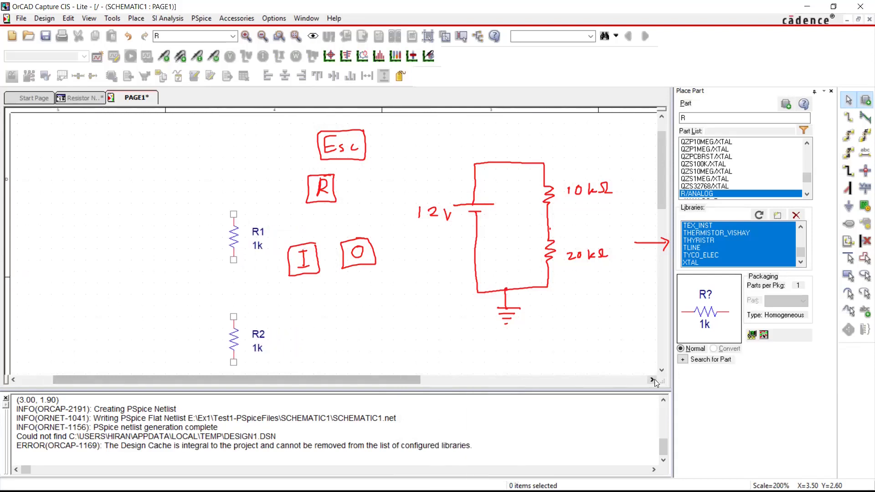
pyautogui.click(662, 370)
pyautogui.click(662, 370)
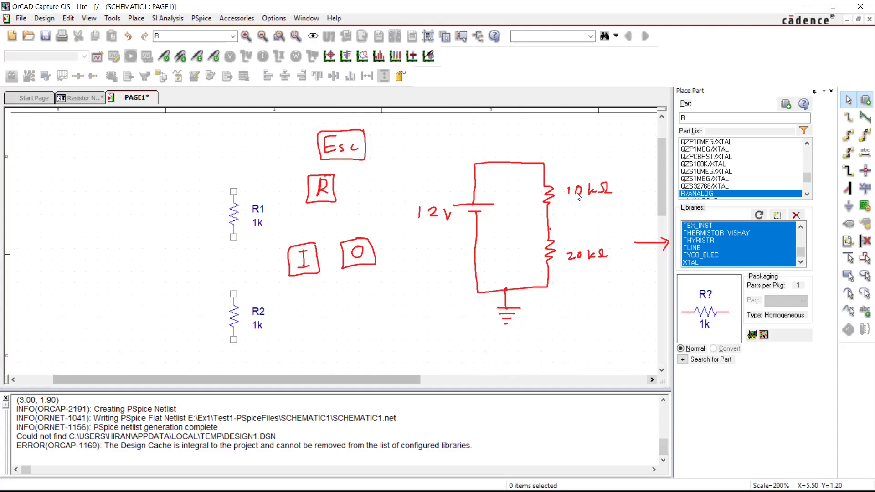
pyautogui.doubleClick(257, 223)
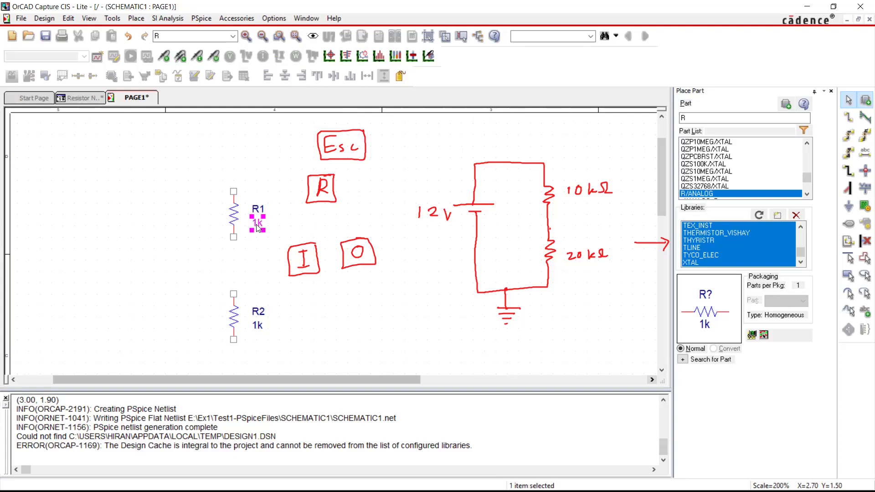
pyautogui.press('End')
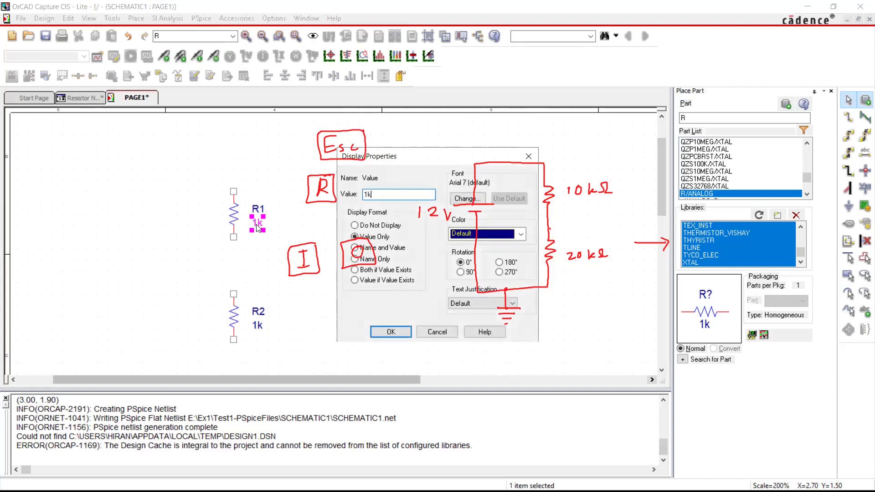
pyautogui.hotkey('shift', 'Left')
pyautogui.press('Right')
pyautogui.write('0')
pyautogui.click(389, 332)
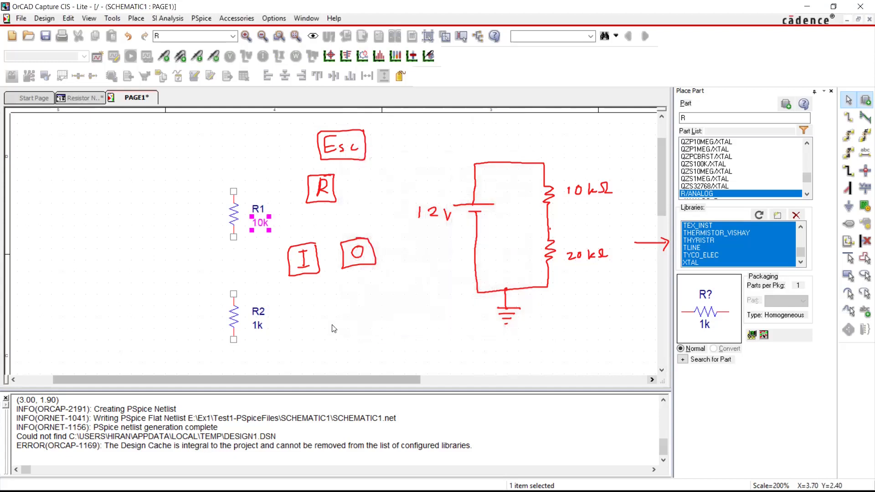
# Step: Set the value of resistor R2 to 20k
pyautogui.doubleClick(258, 326)
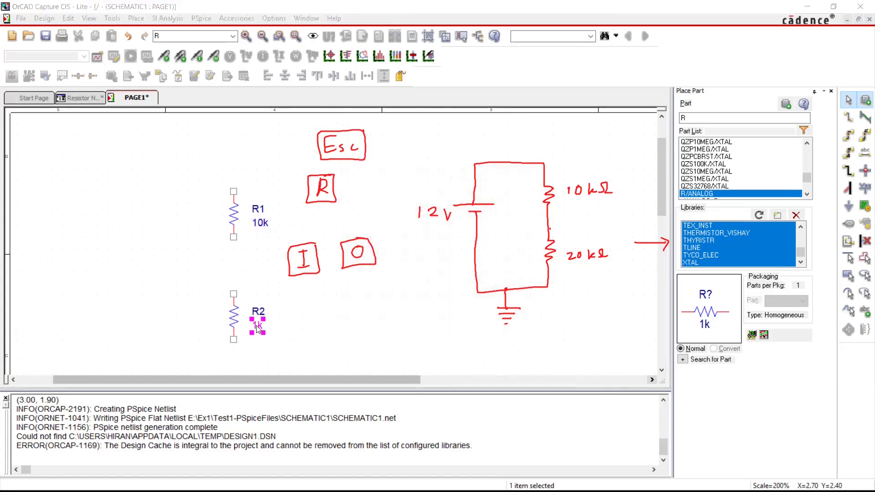
pyautogui.click(367, 195)
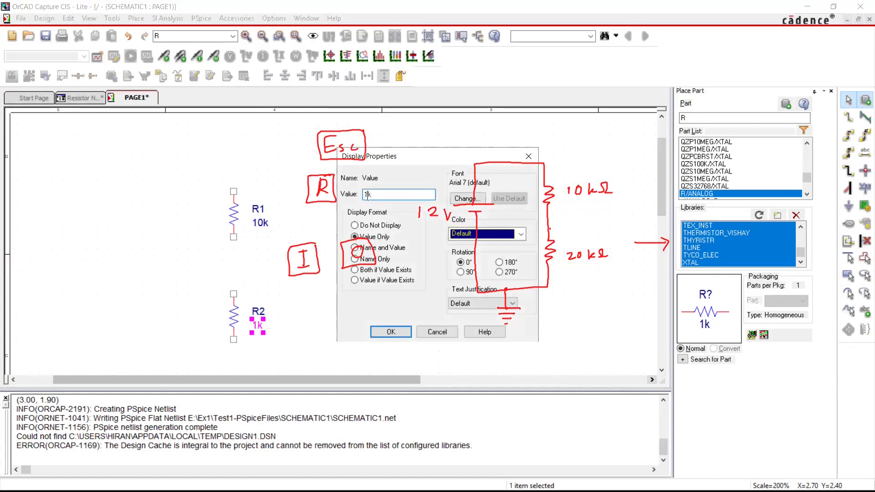
pyautogui.hotkey('shift', 'Left')
pyautogui.write('20')
pyautogui.click(391, 331)
pyautogui.click(341, 334)
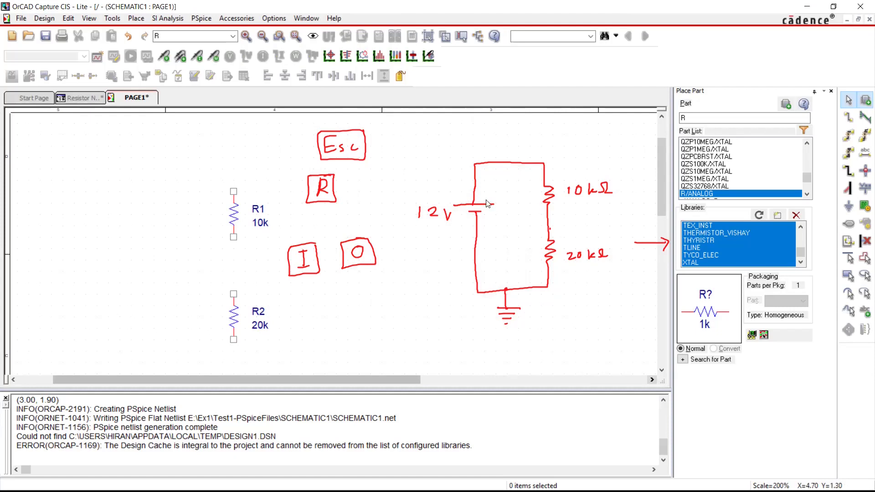
# Step: Find the VDC/SOURCE part and place one DC voltage source to the left of the two resistors
pyautogui.click(704, 118)
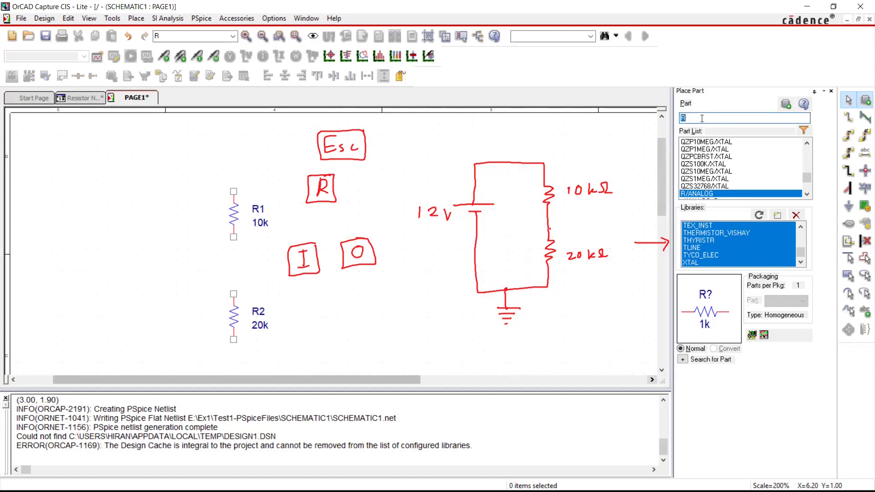
pyautogui.write('vdc')
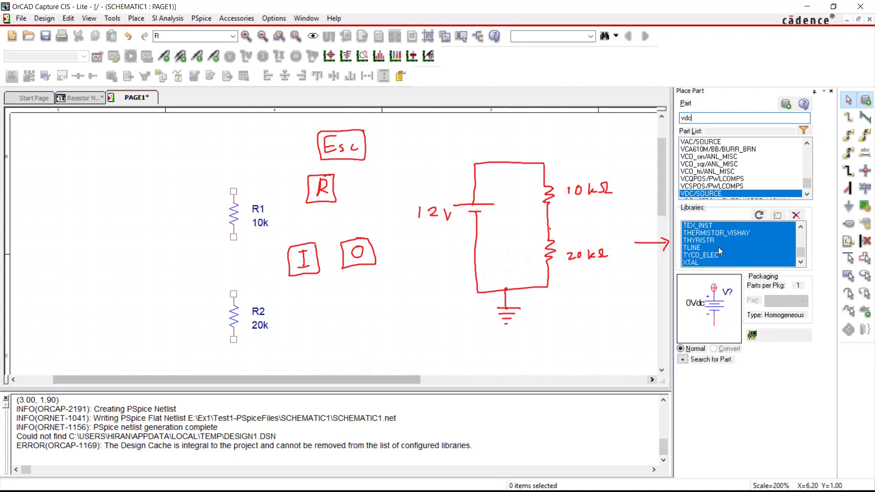
pyautogui.doubleClick(696, 194)
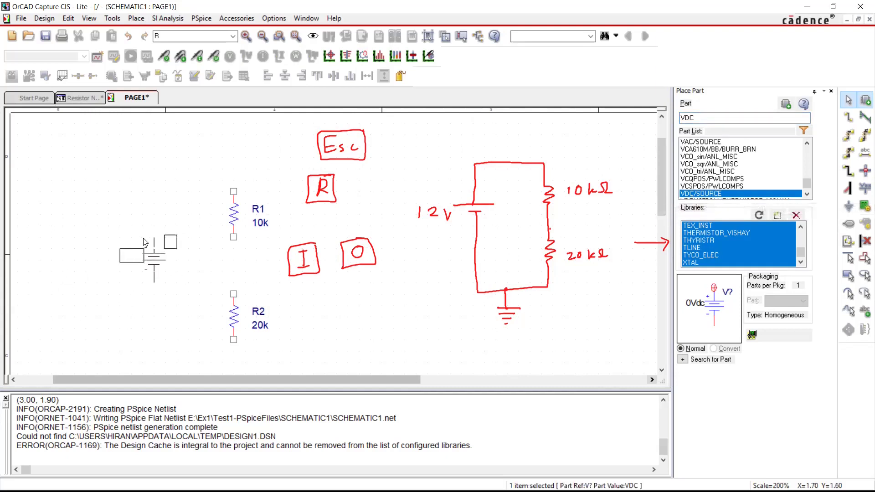
pyautogui.click(144, 242)
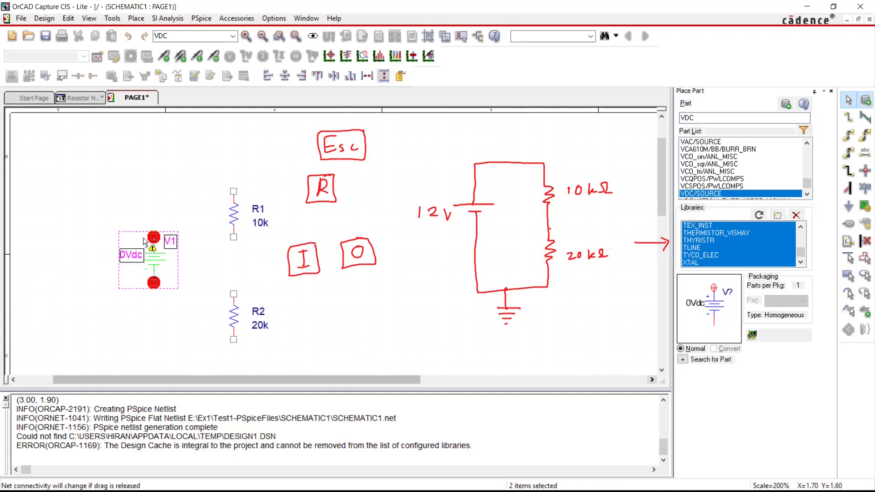
pyautogui.press('Escape')
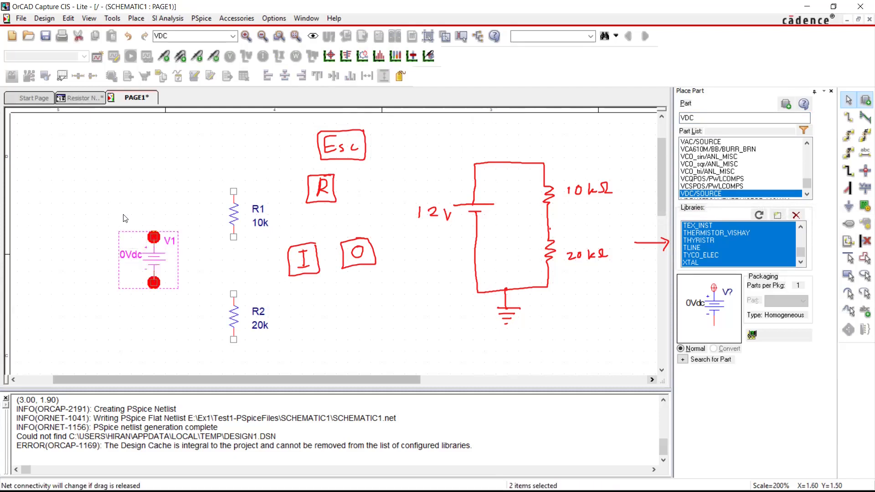
# Step: Set the voltage of DC source V1 to 12Vdc
pyautogui.click(106, 207)
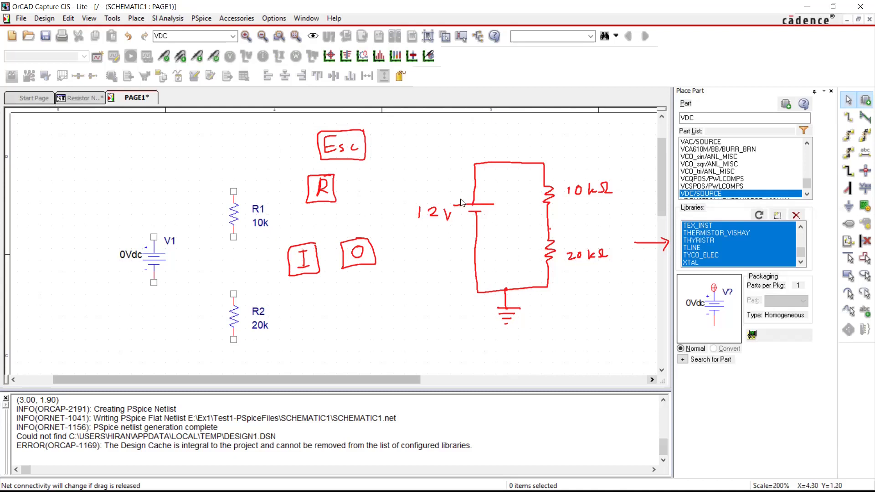
pyautogui.doubleClick(129, 258)
pyautogui.click(365, 196)
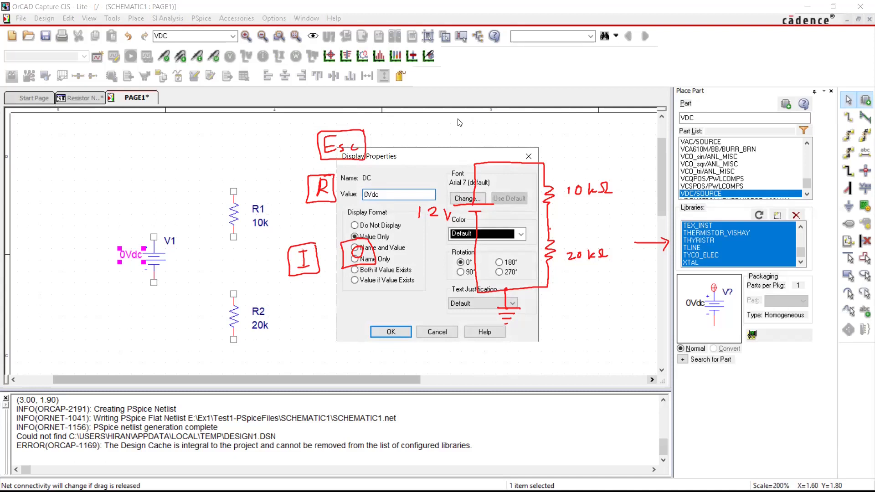
pyautogui.hotkey('shift', 'Right')
pyautogui.write('12')
pyautogui.click(398, 336)
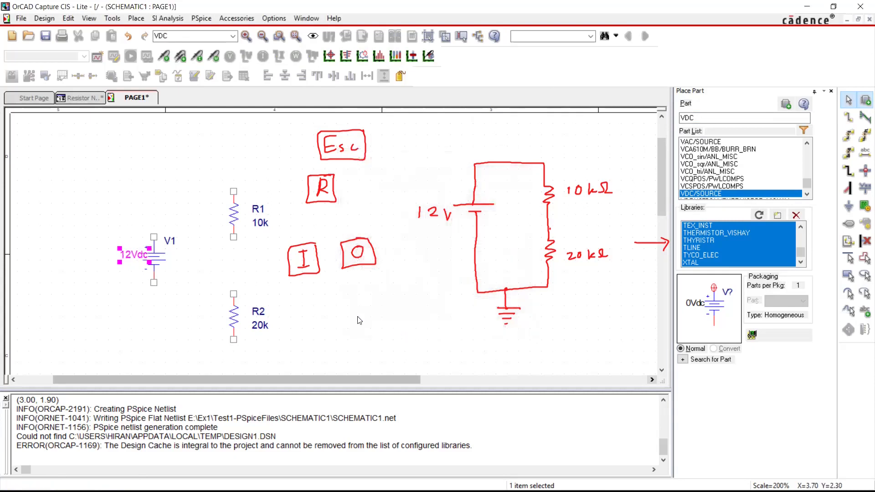
pyautogui.press('Escape')
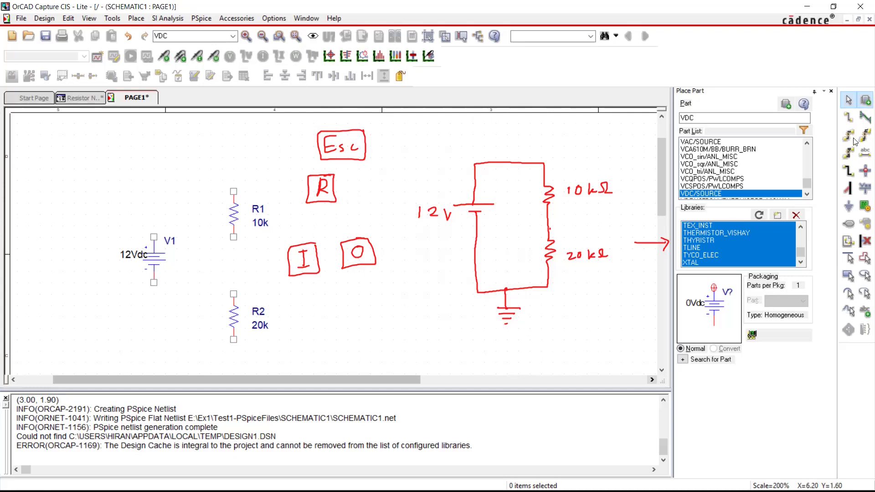
# Step: Place one 0/CAPSYM ground symbol below the circuit, between source V1 and resistor R2
pyautogui.click(850, 210)
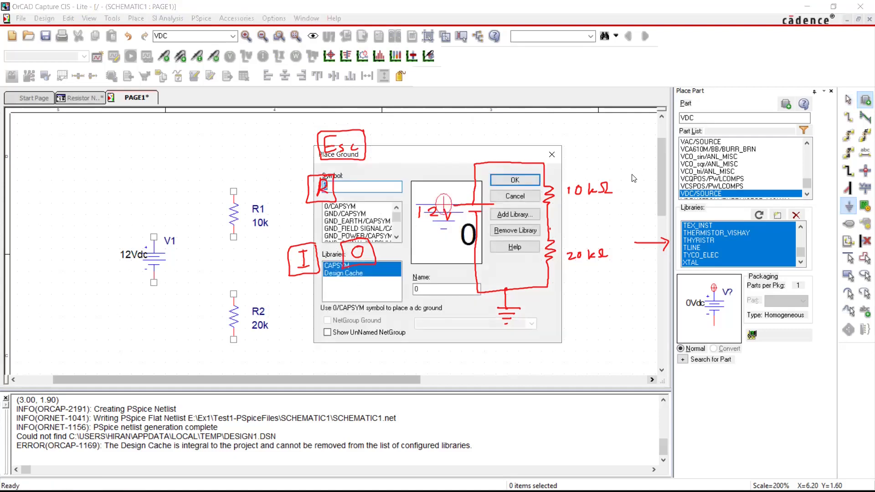
pyautogui.moveTo(428, 156); pyautogui.dragTo(112, 138)
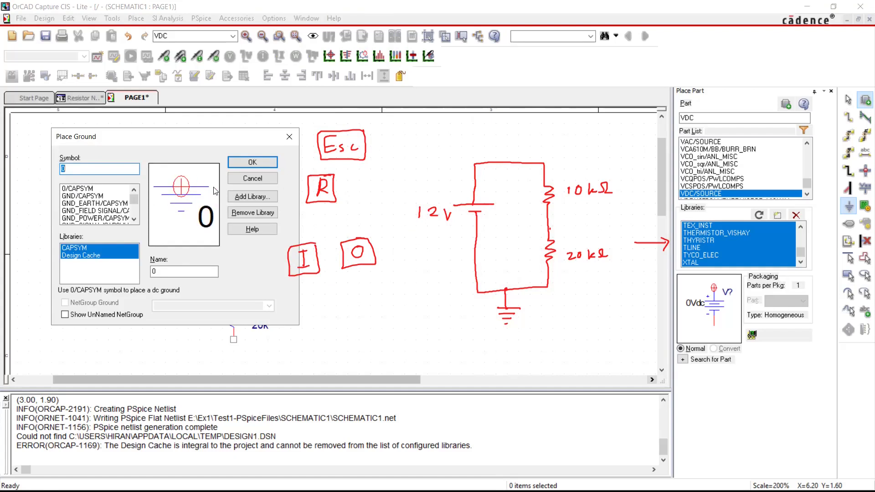
pyautogui.click(76, 191)
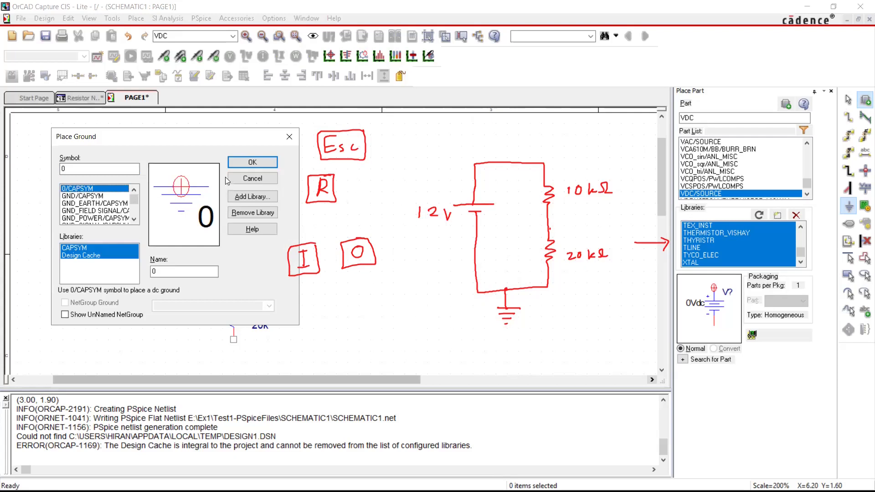
pyautogui.click(242, 163)
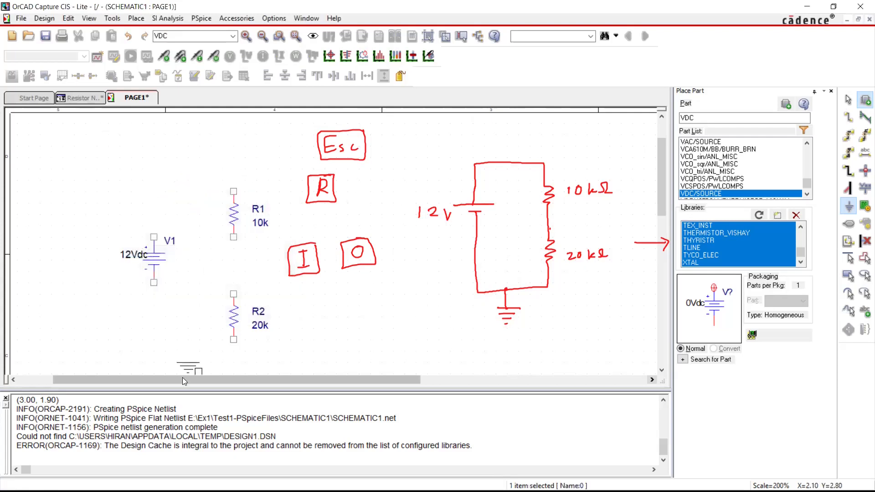
pyautogui.press('Escape')
pyautogui.click(186, 361)
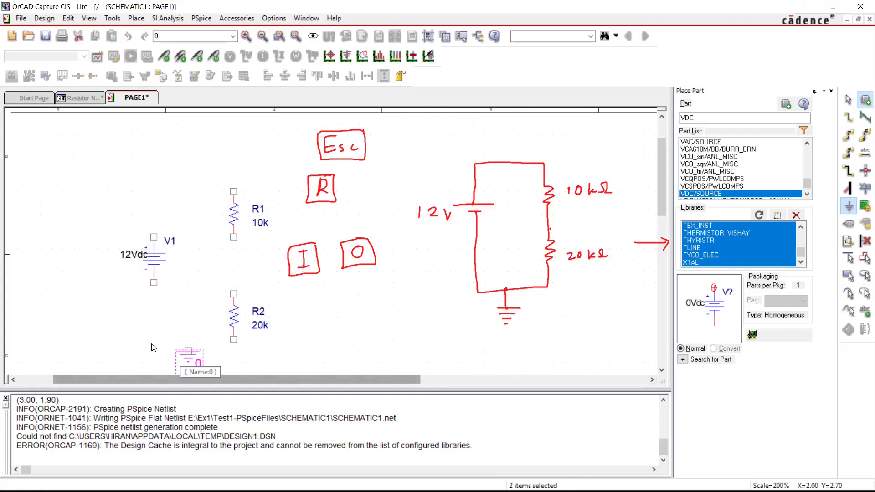
pyautogui.press('Escape')
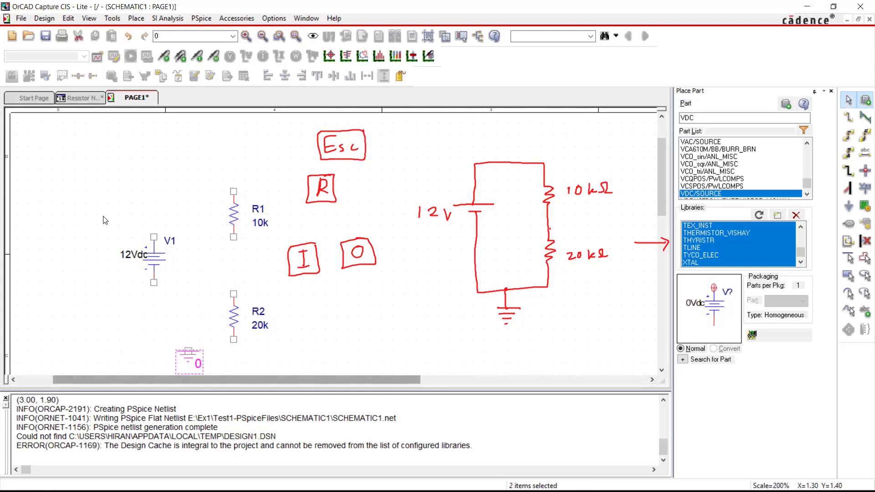
pyautogui.click(135, 206)
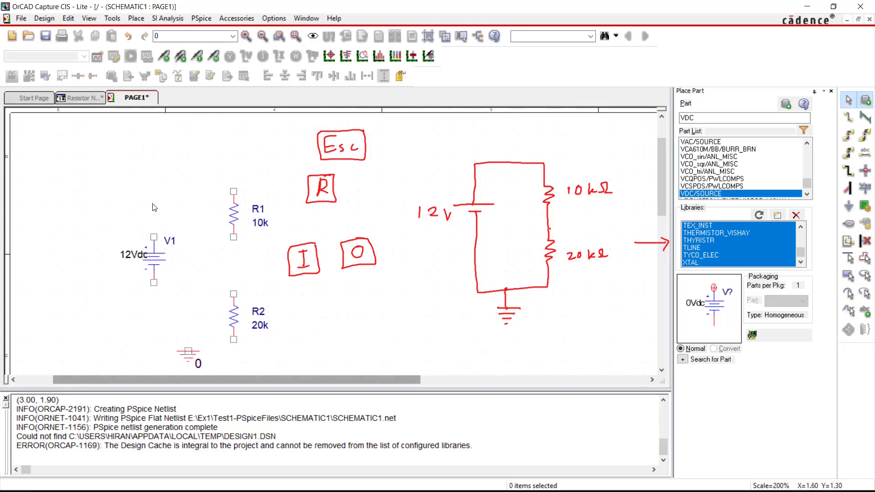
# Step: Wire the positive terminal of V1 to the upper end of R1, and the lower end of R1 to R2
pyautogui.click(661, 371)
pyautogui.click(661, 372)
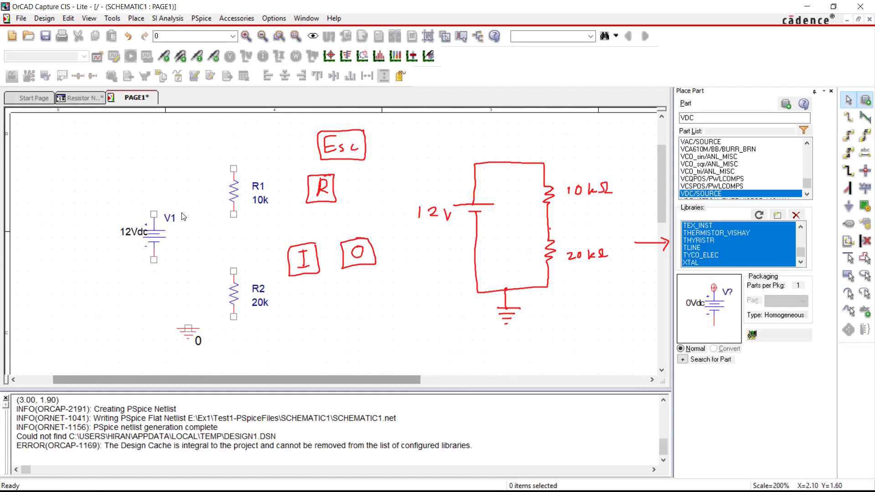
pyautogui.press('w')
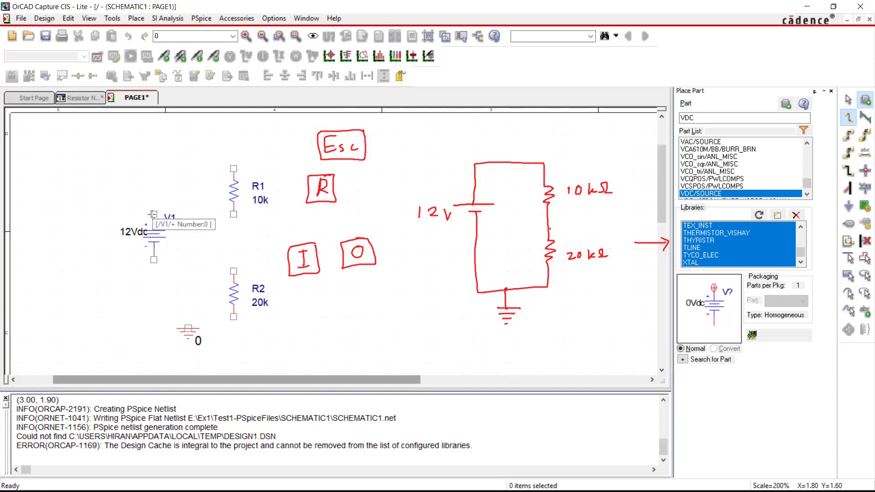
pyautogui.click(153, 214)
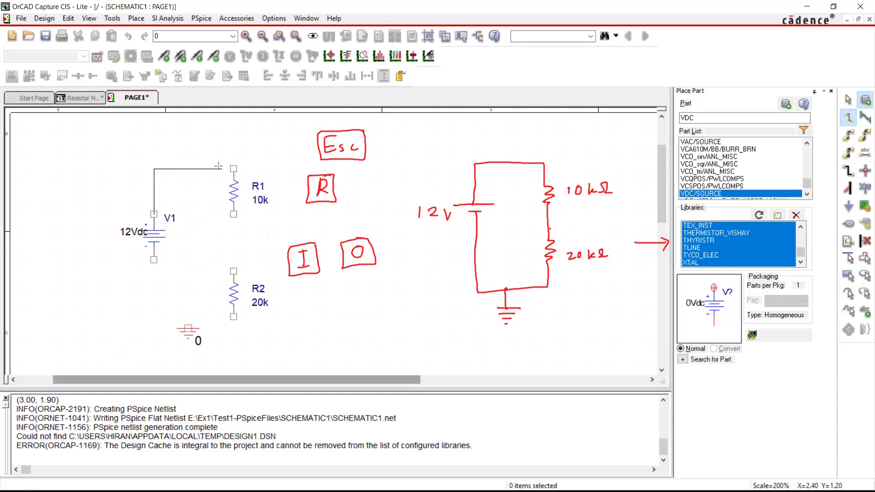
pyautogui.click(232, 168)
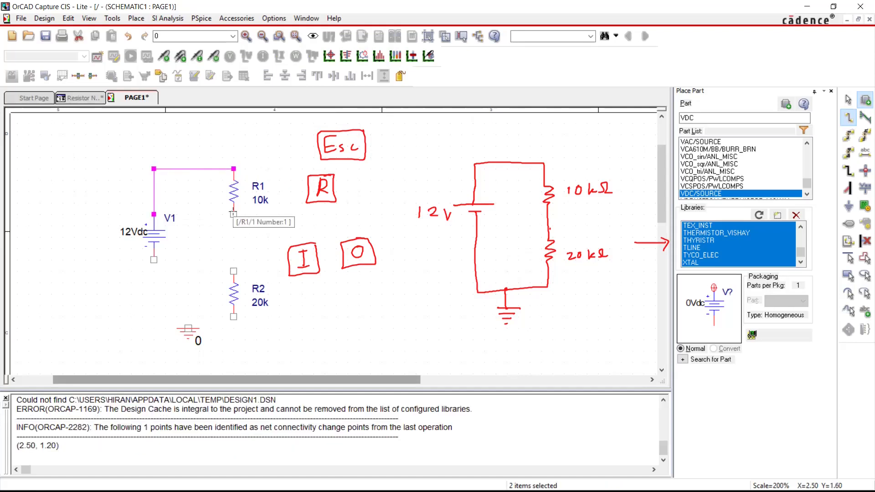
pyautogui.click(233, 213)
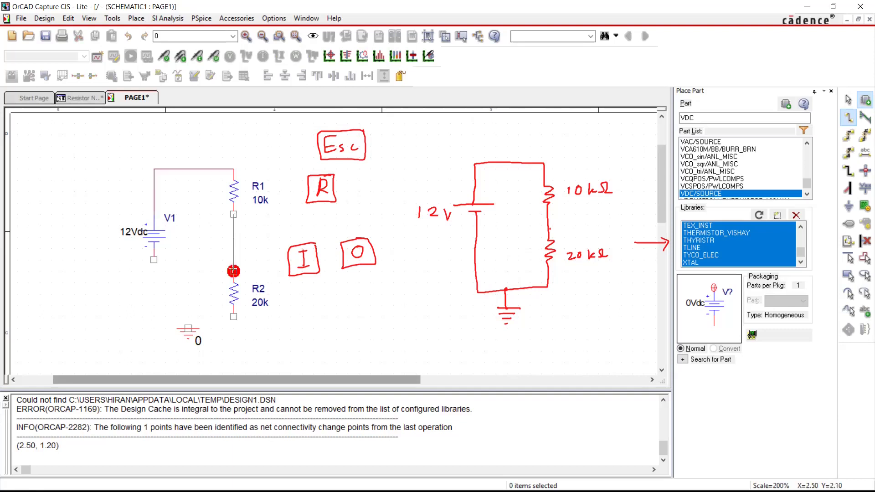
pyautogui.click(233, 269)
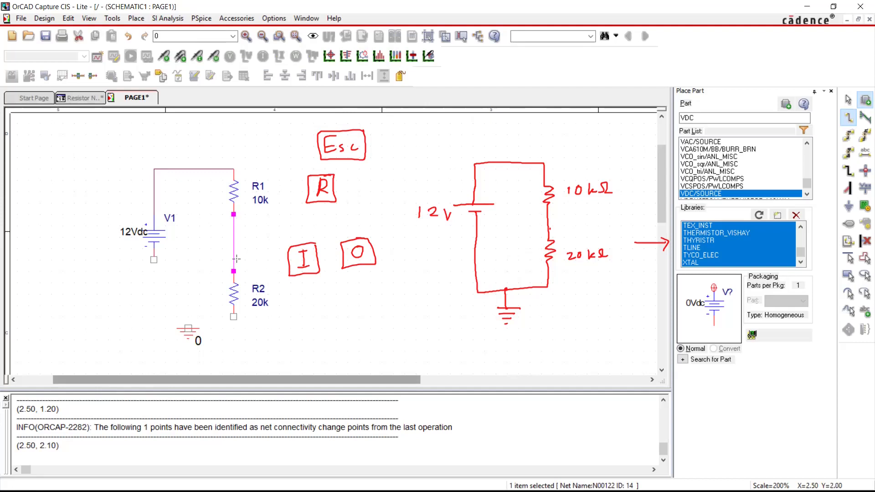
# Step: Wire the lower end of R2 to the negative terminal of V1 and connect the ground symbol to that wire
pyautogui.click(233, 317)
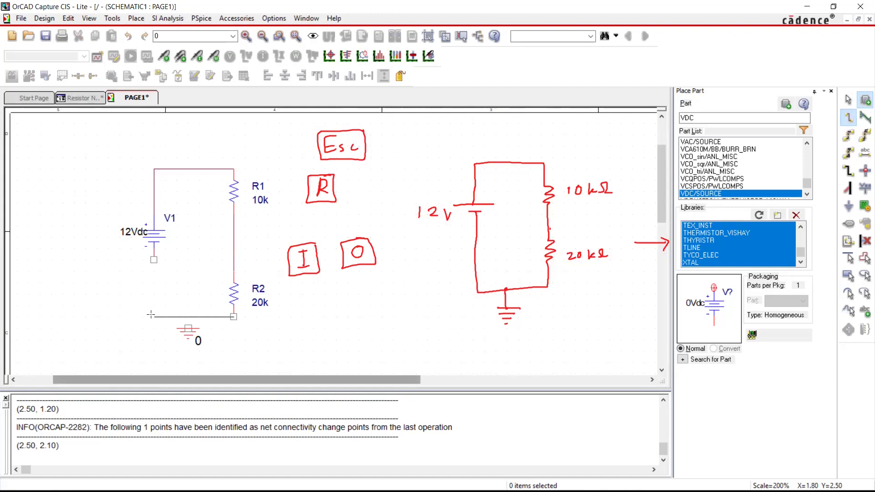
pyautogui.click(153, 260)
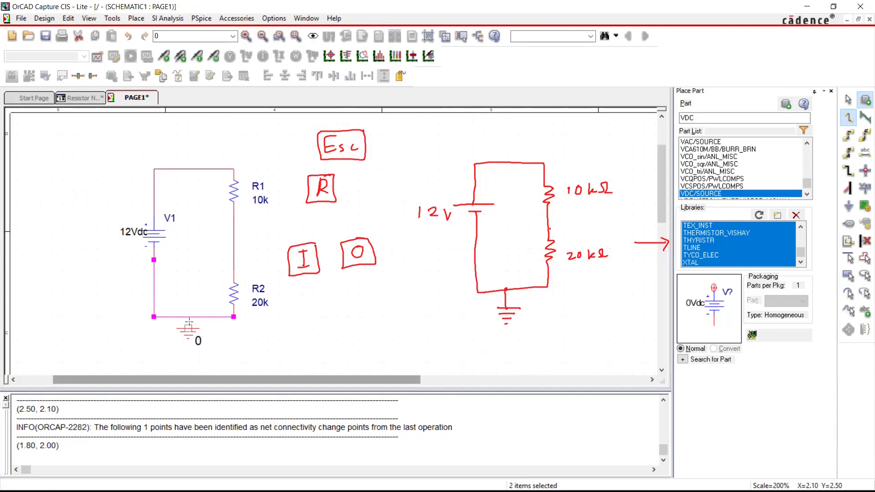
pyautogui.click(189, 316)
pyautogui.click(189, 316)
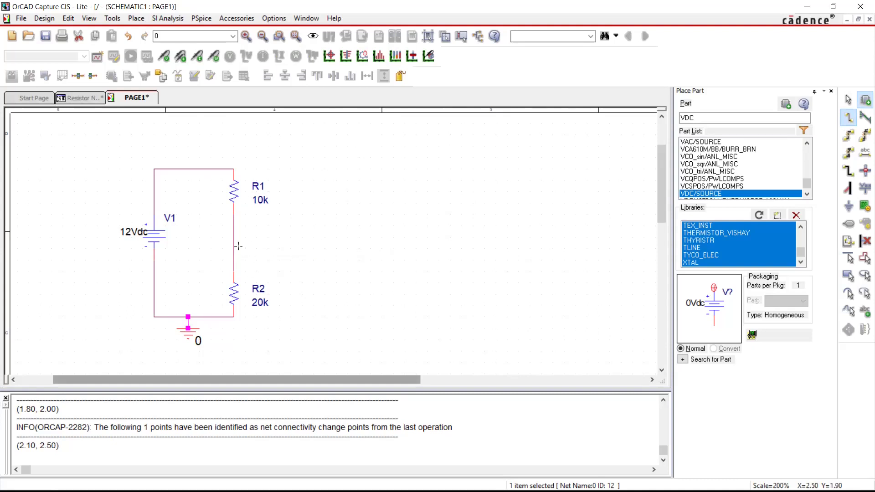
pyautogui.press('Escape')
pyautogui.moveTo(428, 171)
pyautogui.mouseDown()
pyautogui.moveTo(426, 186)
pyautogui.moveTo(473, 175)
pyautogui.moveTo(503, 183)
pyautogui.mouseUp()
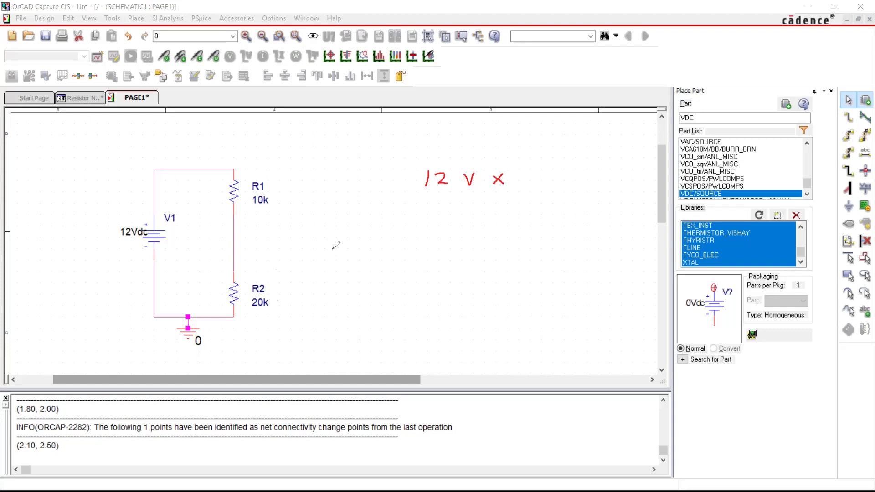
pyautogui.moveTo(525, 173); pyautogui.dragTo(567, 177)
pyautogui.moveTo(515, 194); pyautogui.dragTo(573, 189)
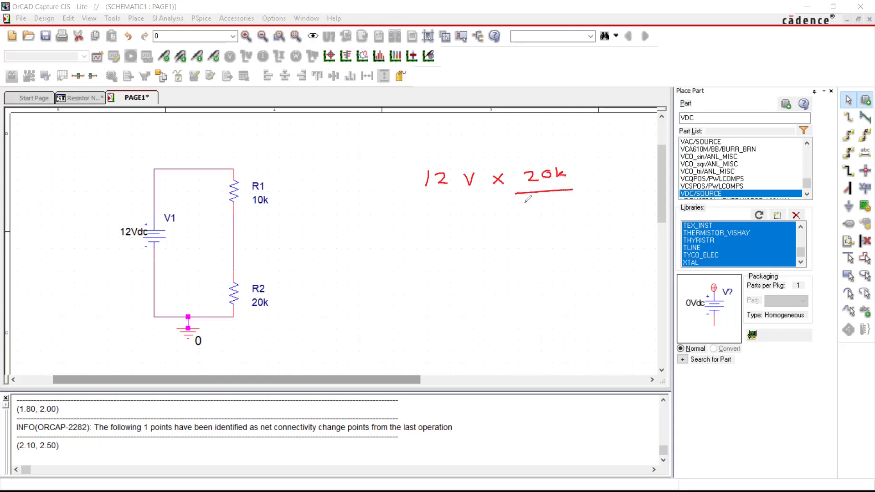
pyautogui.moveTo(511, 208)
pyautogui.mouseDown()
pyautogui.moveTo(537, 200)
pyautogui.moveTo(549, 208)
pyautogui.moveTo(555, 197)
pyautogui.moveTo(565, 210)
pyautogui.mouseUp()
pyautogui.press('Escape')
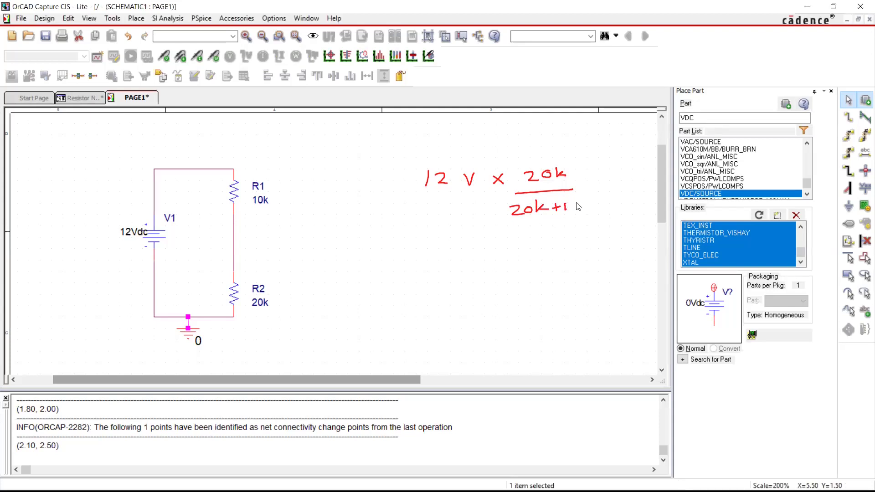
pyautogui.click(578, 206)
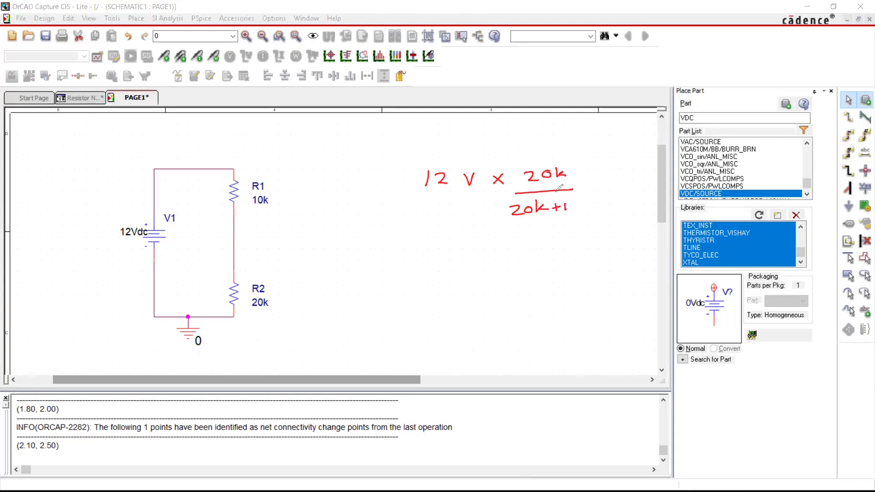
pyautogui.moveTo(575, 201); pyautogui.dragTo(598, 206)
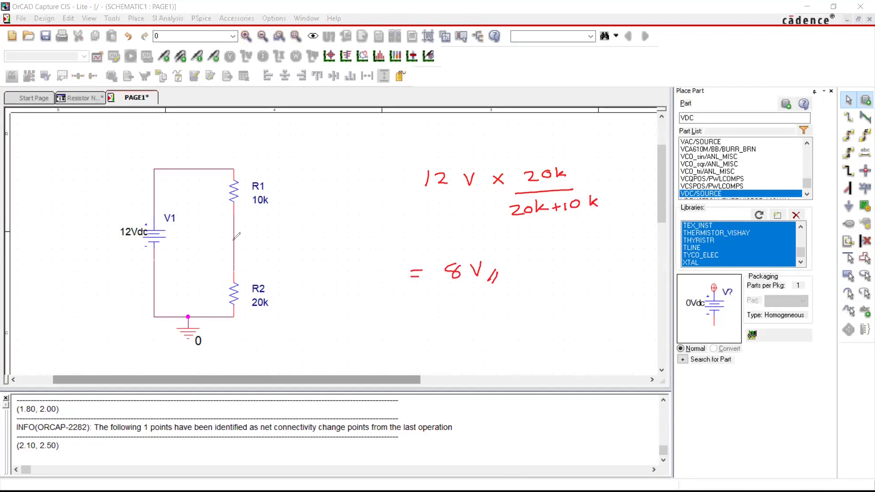
pyautogui.moveTo(269, 233); pyautogui.dragTo(238, 243)
pyautogui.moveTo(222, 314); pyautogui.dragTo(226, 257)
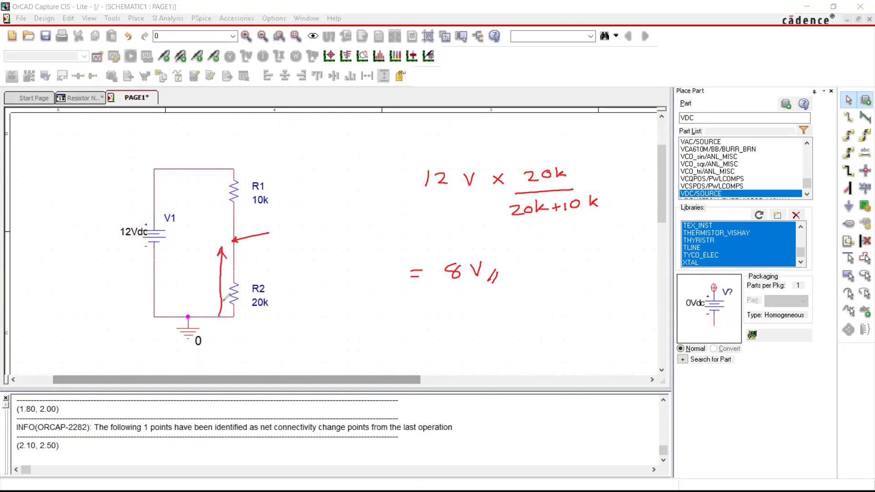
pyautogui.moveTo(217, 308); pyautogui.dragTo(225, 308)
pyautogui.press('e')
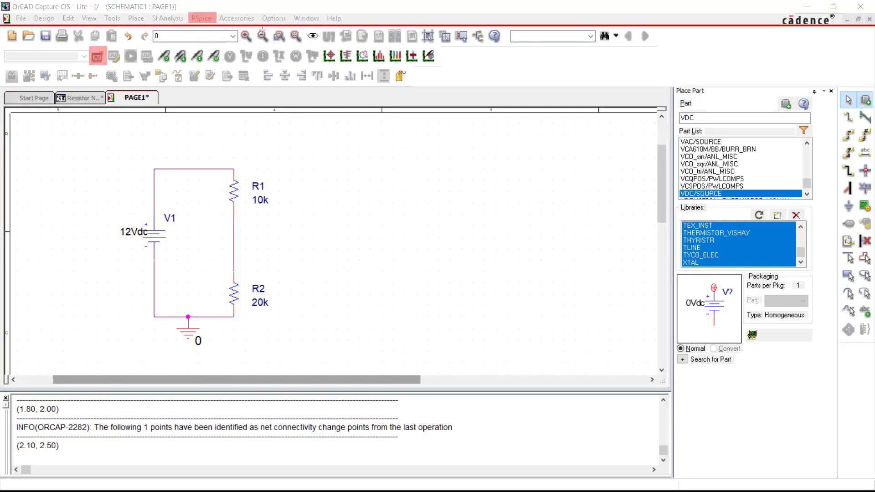
# Step: Create a new PSpice simulation profile named BranchVoltage with no inherited settings
pyautogui.click(205, 19)
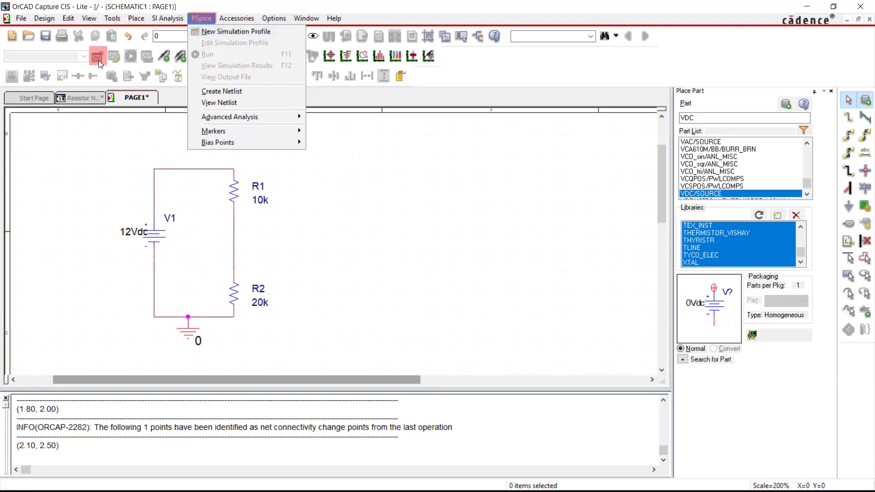
pyautogui.click(230, 30)
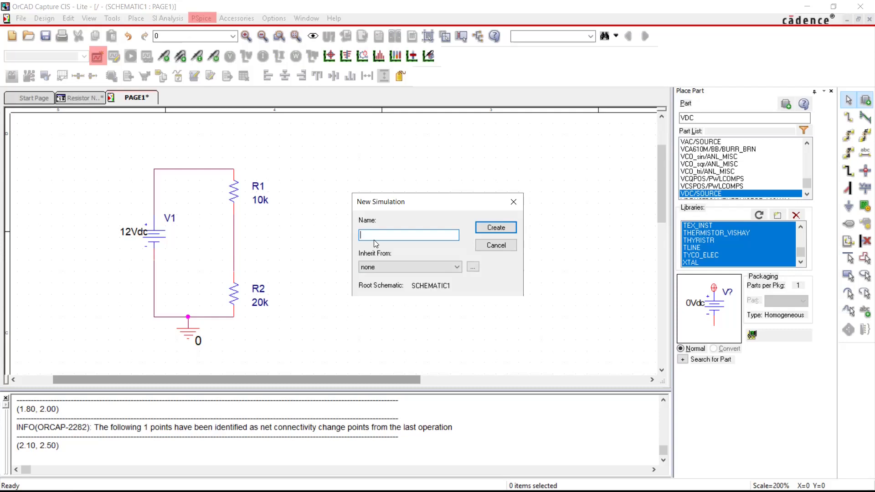
pyautogui.write('ranchVoltage')
pyautogui.click(492, 228)
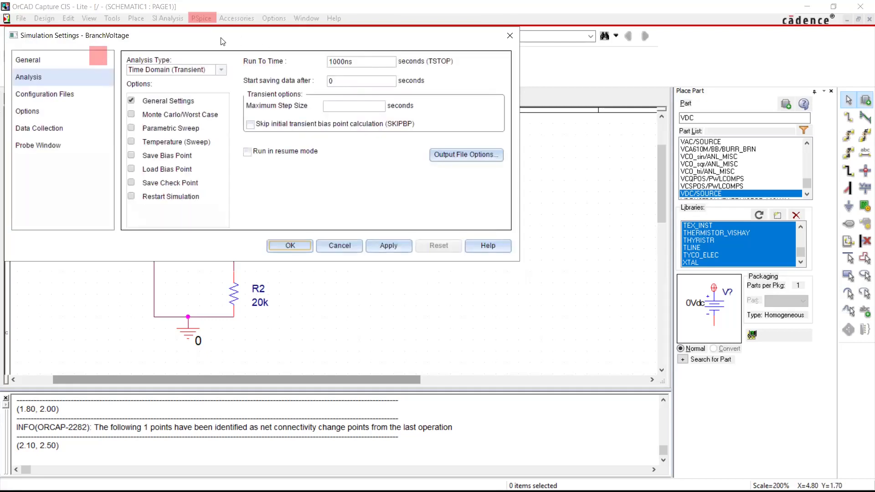
# Step: Set the simulation profile's analysis type to Bias Point and accept the simulation settings
pyautogui.moveTo(224, 41); pyautogui.dragTo(336, 105)
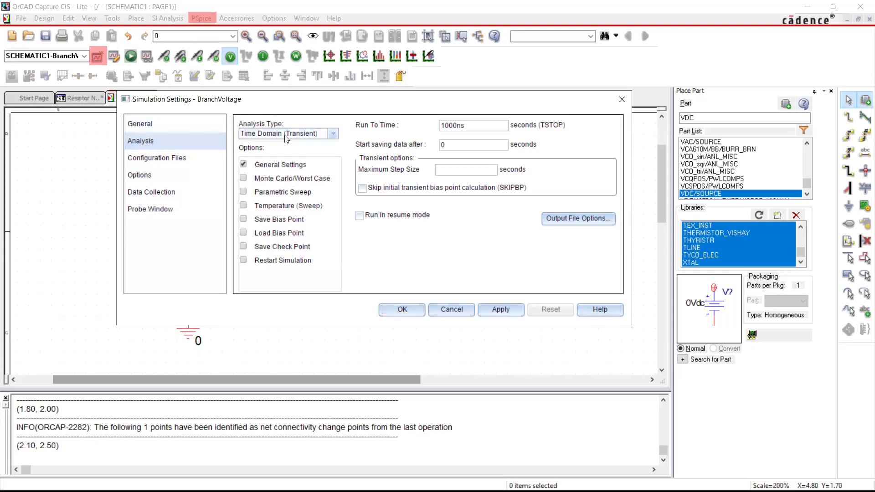
pyautogui.click(333, 135)
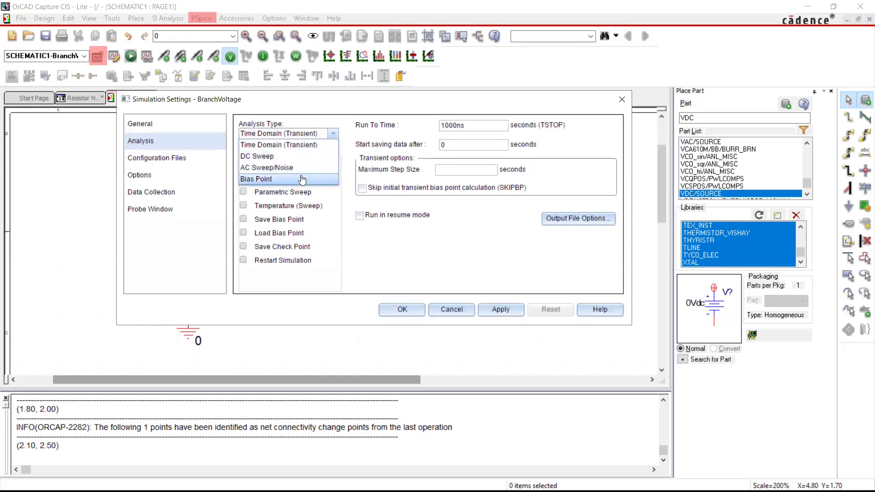
pyautogui.click(270, 180)
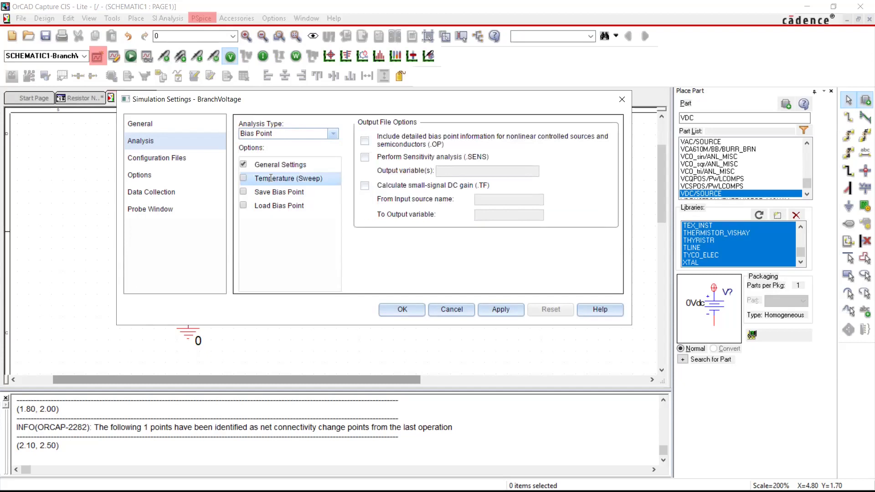
pyautogui.click(402, 310)
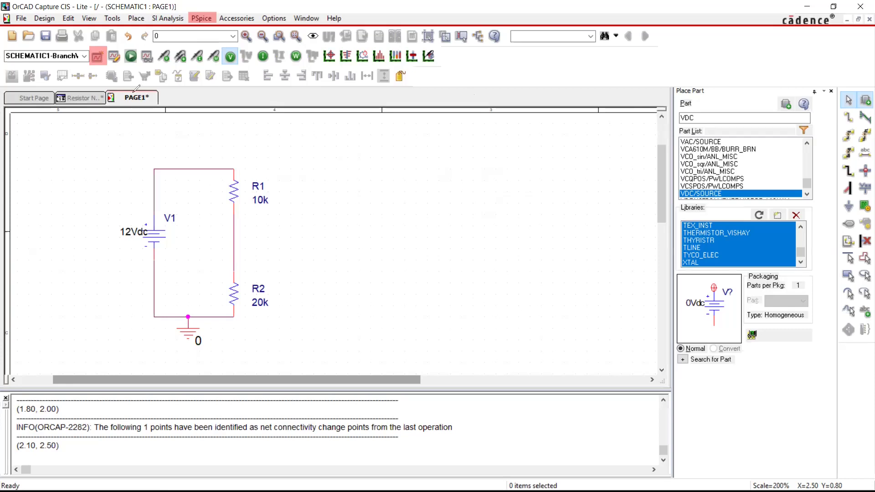
pyautogui.hotkey('ctrl', '2')
pyautogui.moveTo(126, 103)
pyautogui.mouseDown()
pyautogui.moveTo(127, 69)
pyautogui.moveTo(131, 79)
pyautogui.mouseUp()
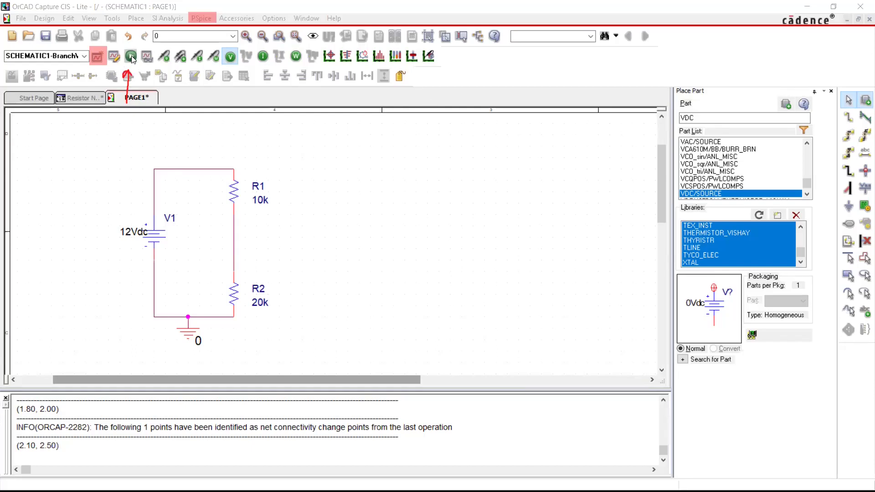
# Step: Run the BranchVoltage bias point simulation, and turn off the bias voltage and current displays on the schematic
pyautogui.click(131, 56)
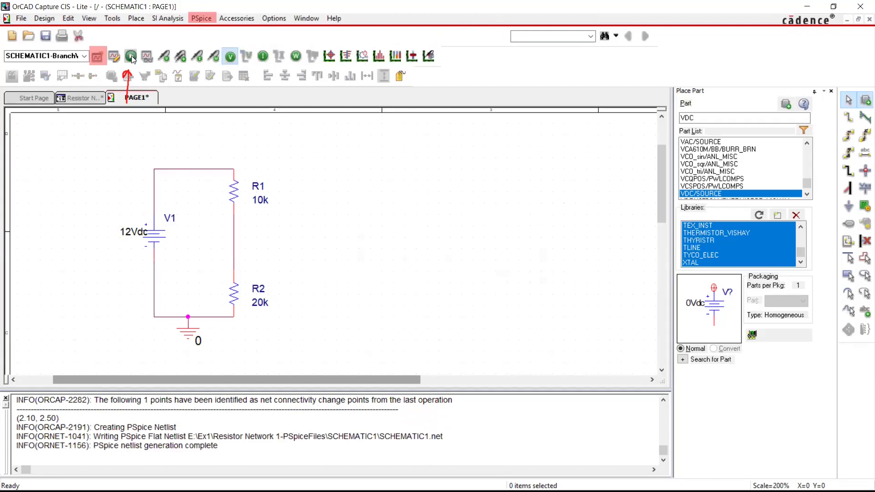
pyautogui.click(263, 56)
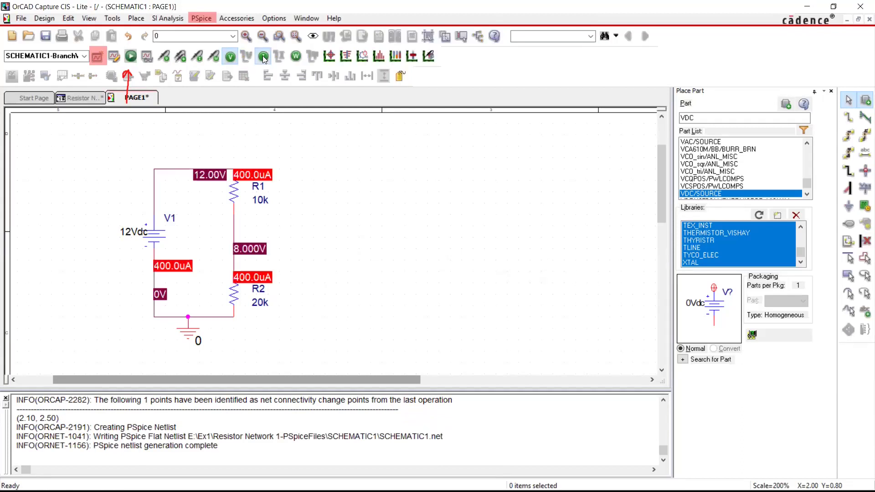
pyautogui.click(231, 60)
pyautogui.click(258, 57)
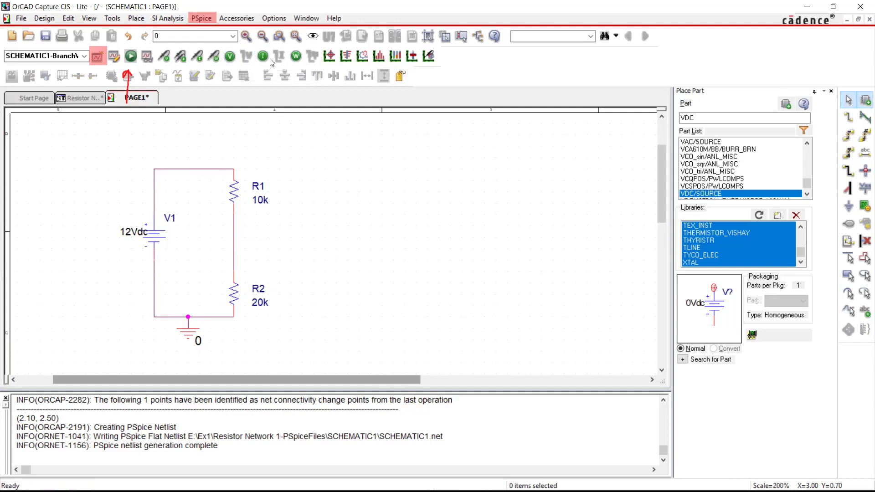
# Step: Display the bias voltages and move the upper wire's voltage label just below the wire, beside R1
pyautogui.click(231, 58)
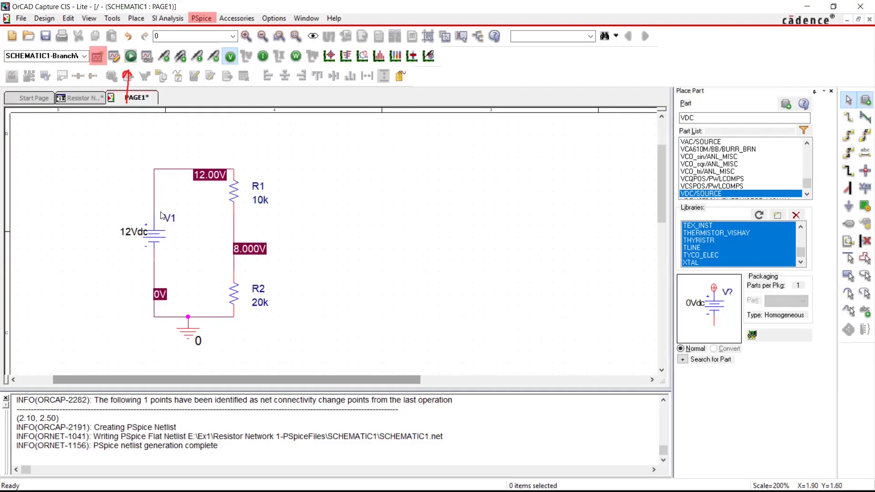
pyautogui.click(211, 178)
pyautogui.moveTo(203, 192); pyautogui.dragTo(206, 185)
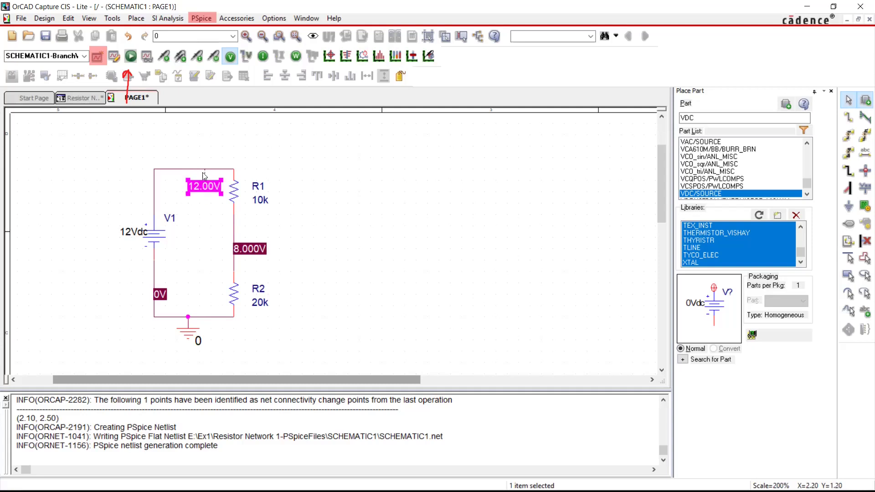
pyautogui.click(214, 143)
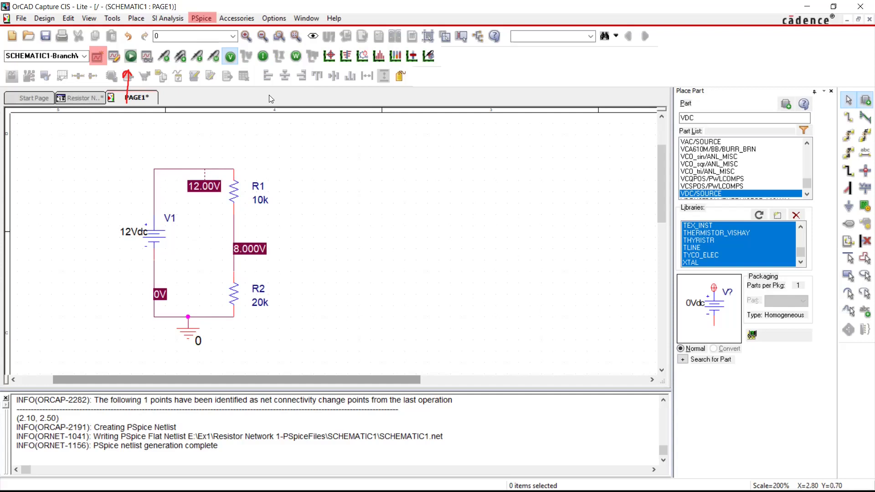
# Step: Display the bias currents and shift the R1 and R2 current labels to the right, off the vertical wire
pyautogui.click(263, 57)
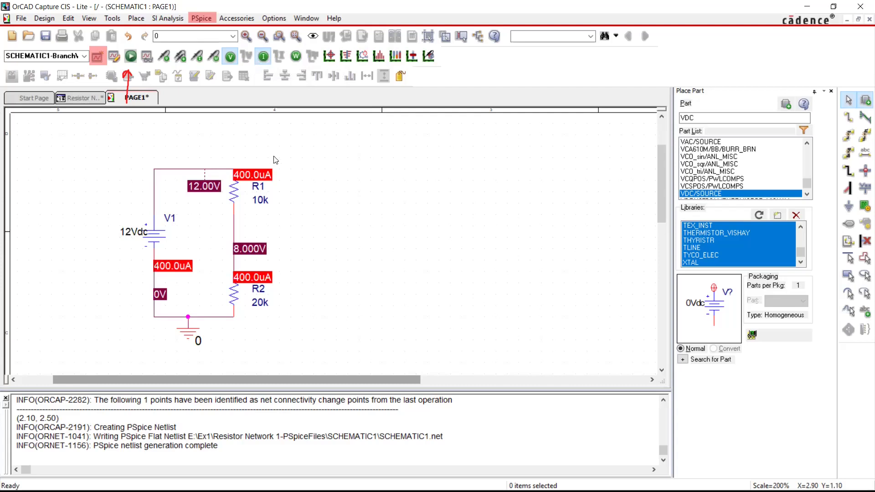
pyautogui.moveTo(257, 175); pyautogui.dragTo(285, 162)
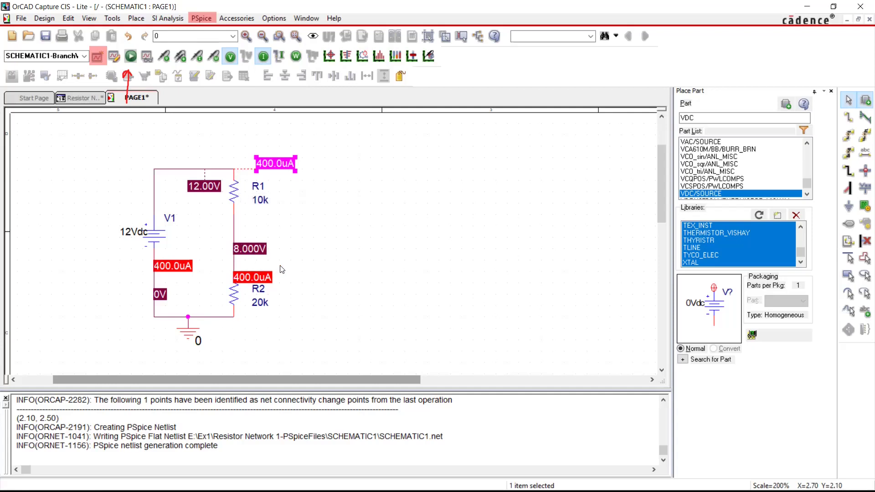
pyautogui.moveTo(255, 277); pyautogui.dragTo(277, 278)
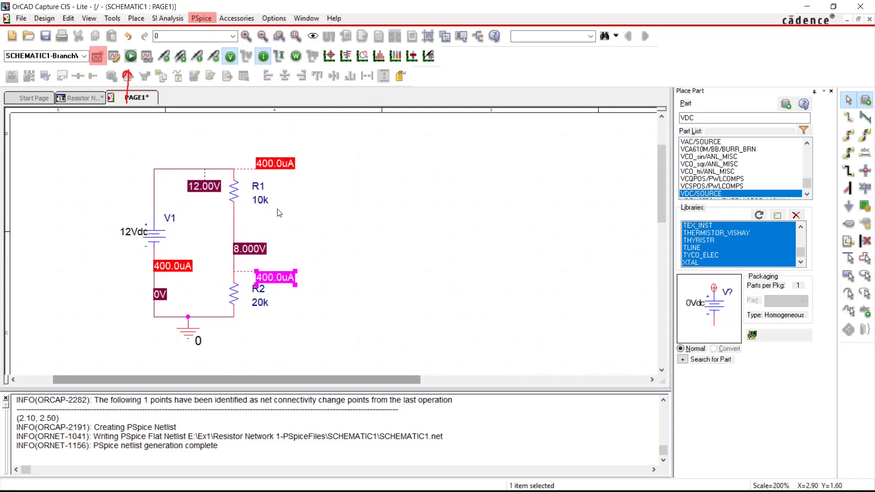
# Step: Enable the display of bias point power on the schematic
pyautogui.click(296, 56)
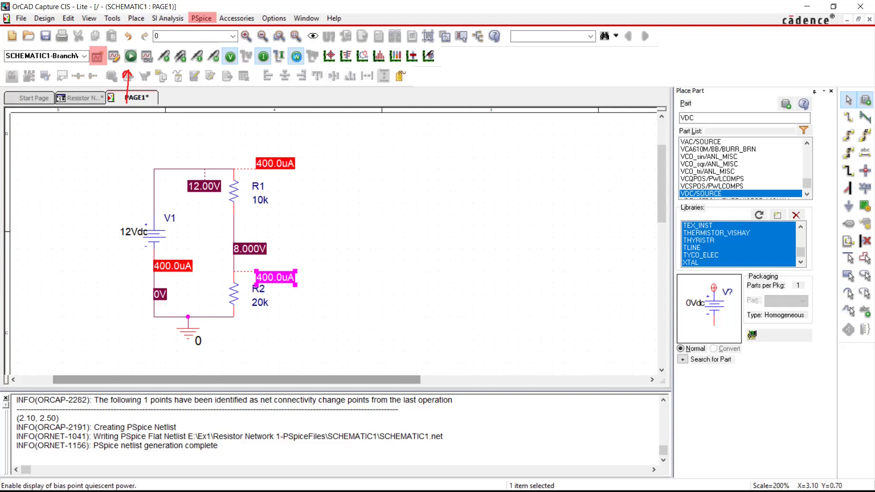